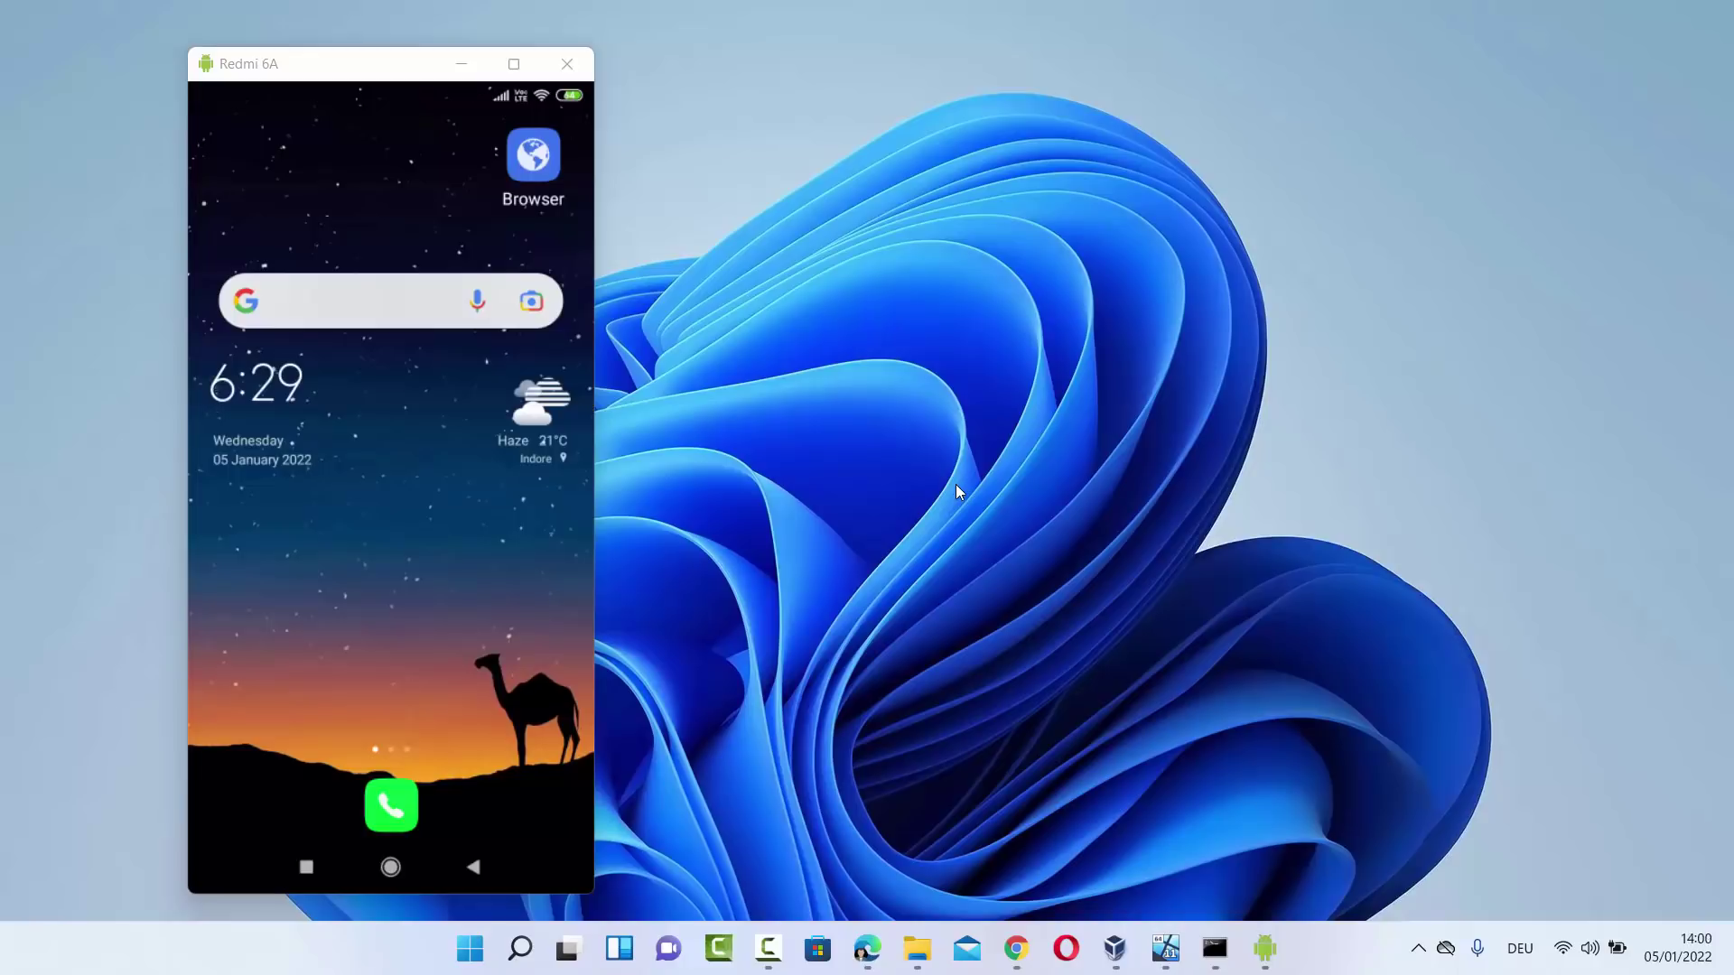
Expand the mirrored phone's notification shade and turn on Bluetooth in its quick settings.
key("alt+n")
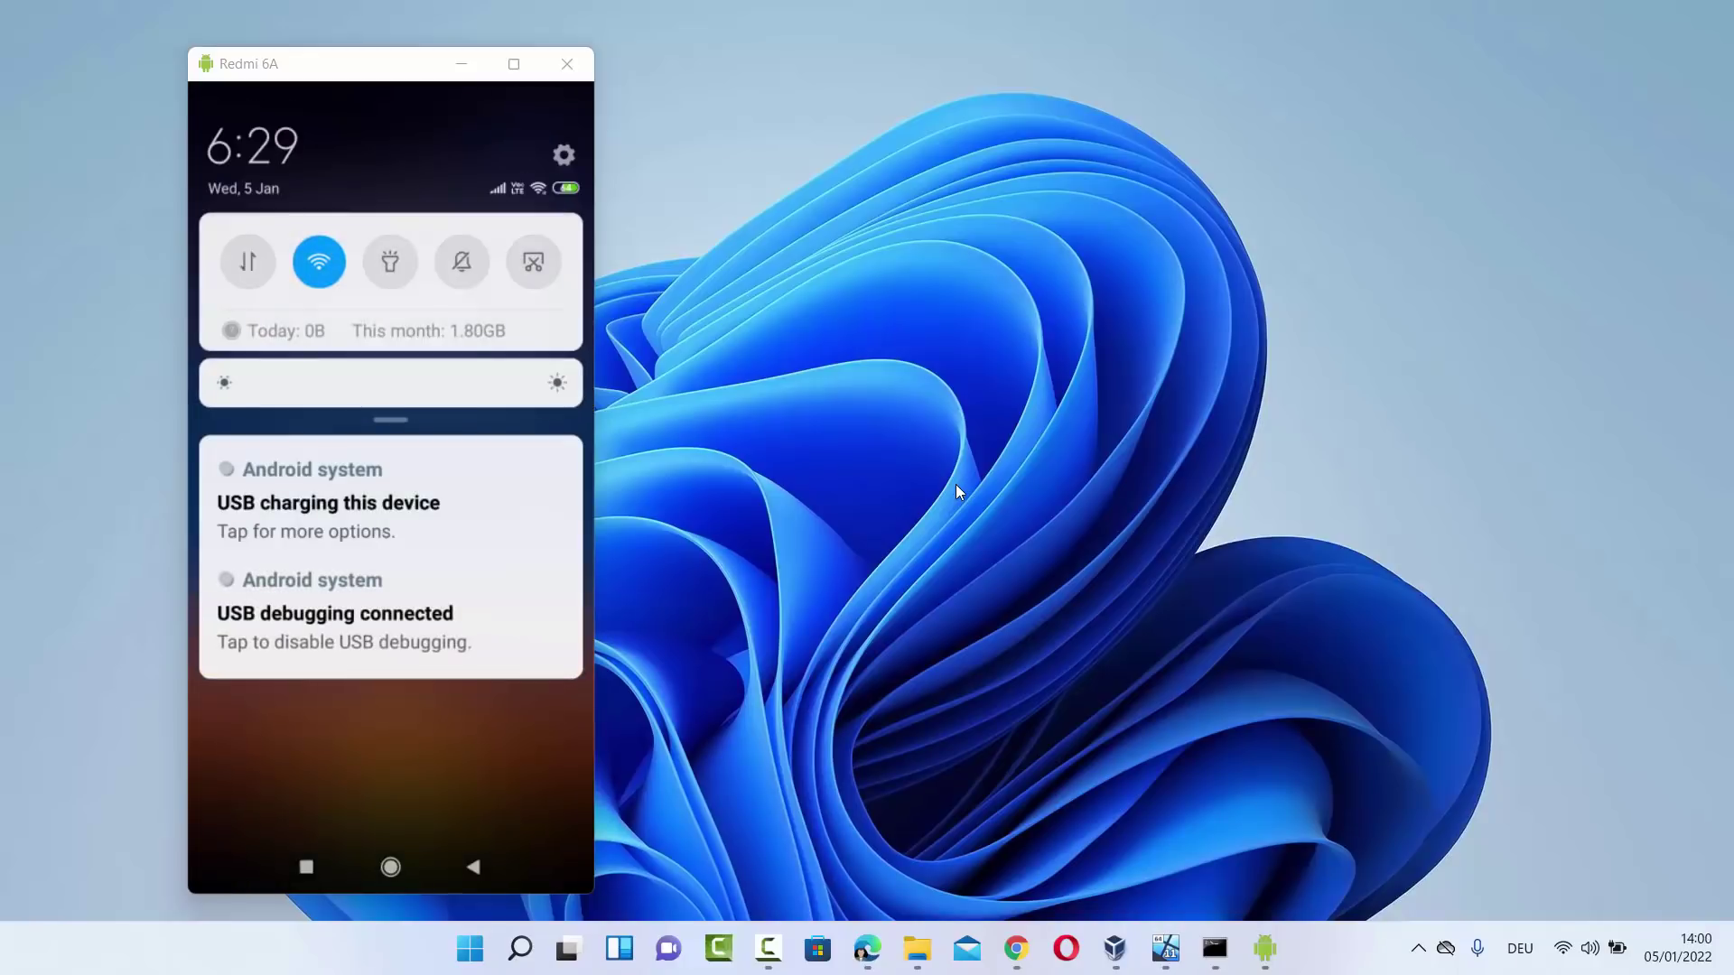
key("alt+n")
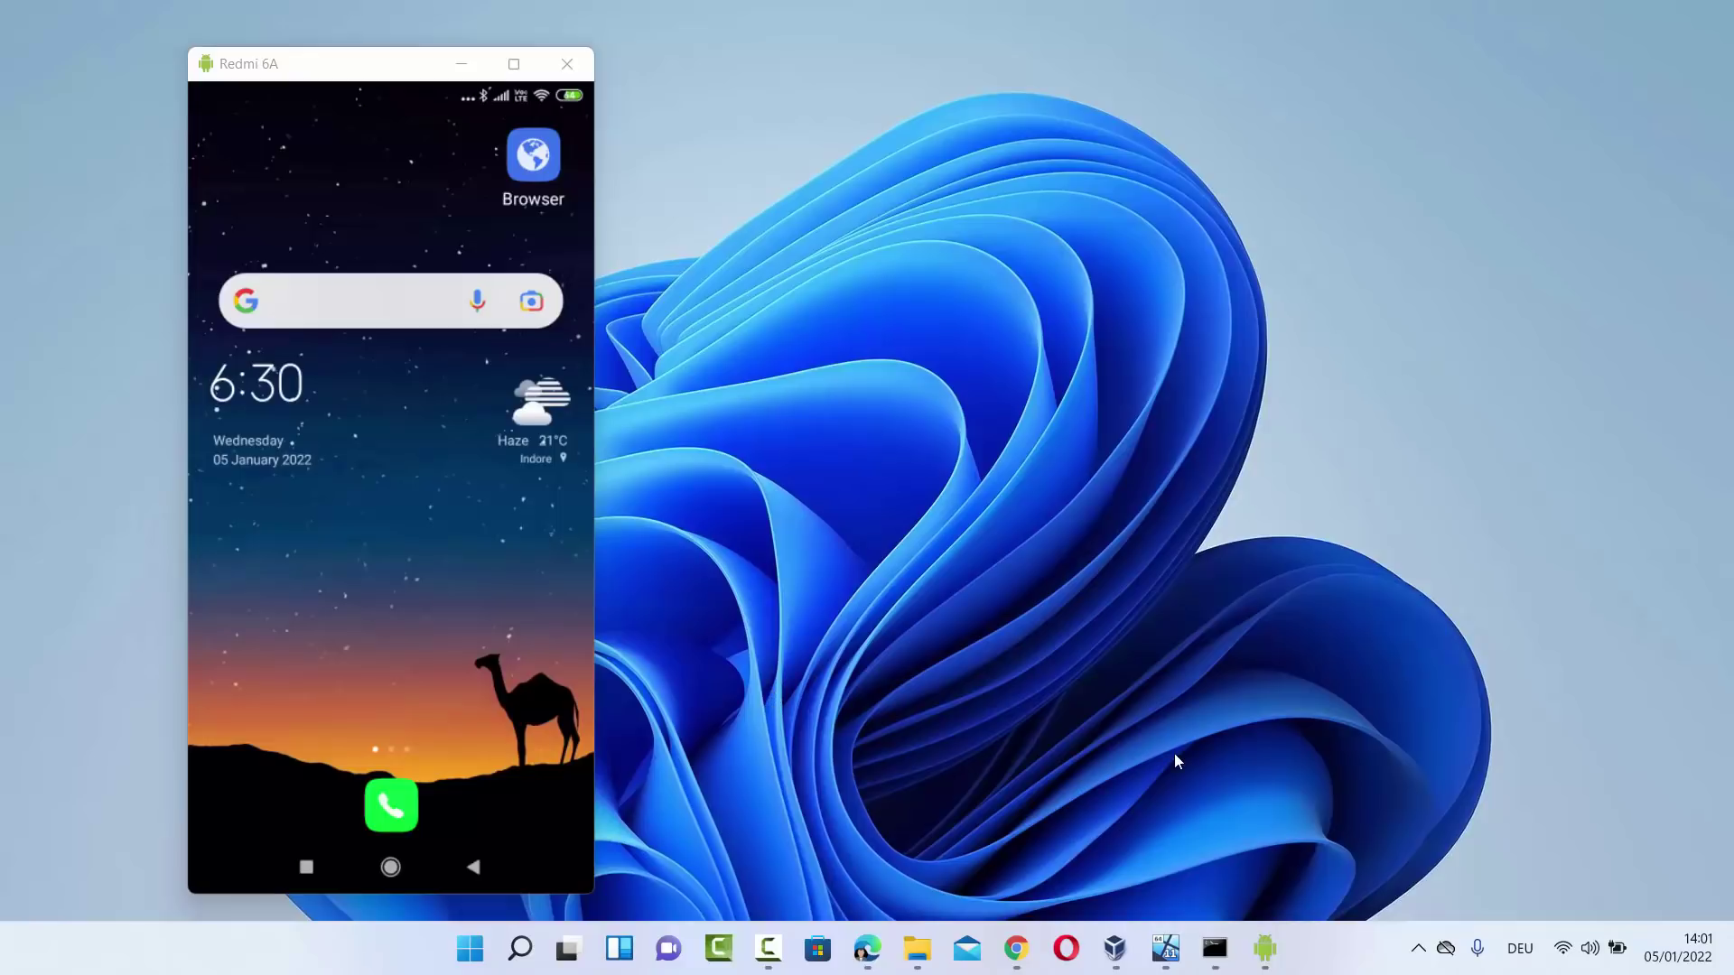
Check that the PC's Bluetooth is on and discoverable in the Bluetooth devices settings, and close Settings.
left_click(1420, 953)
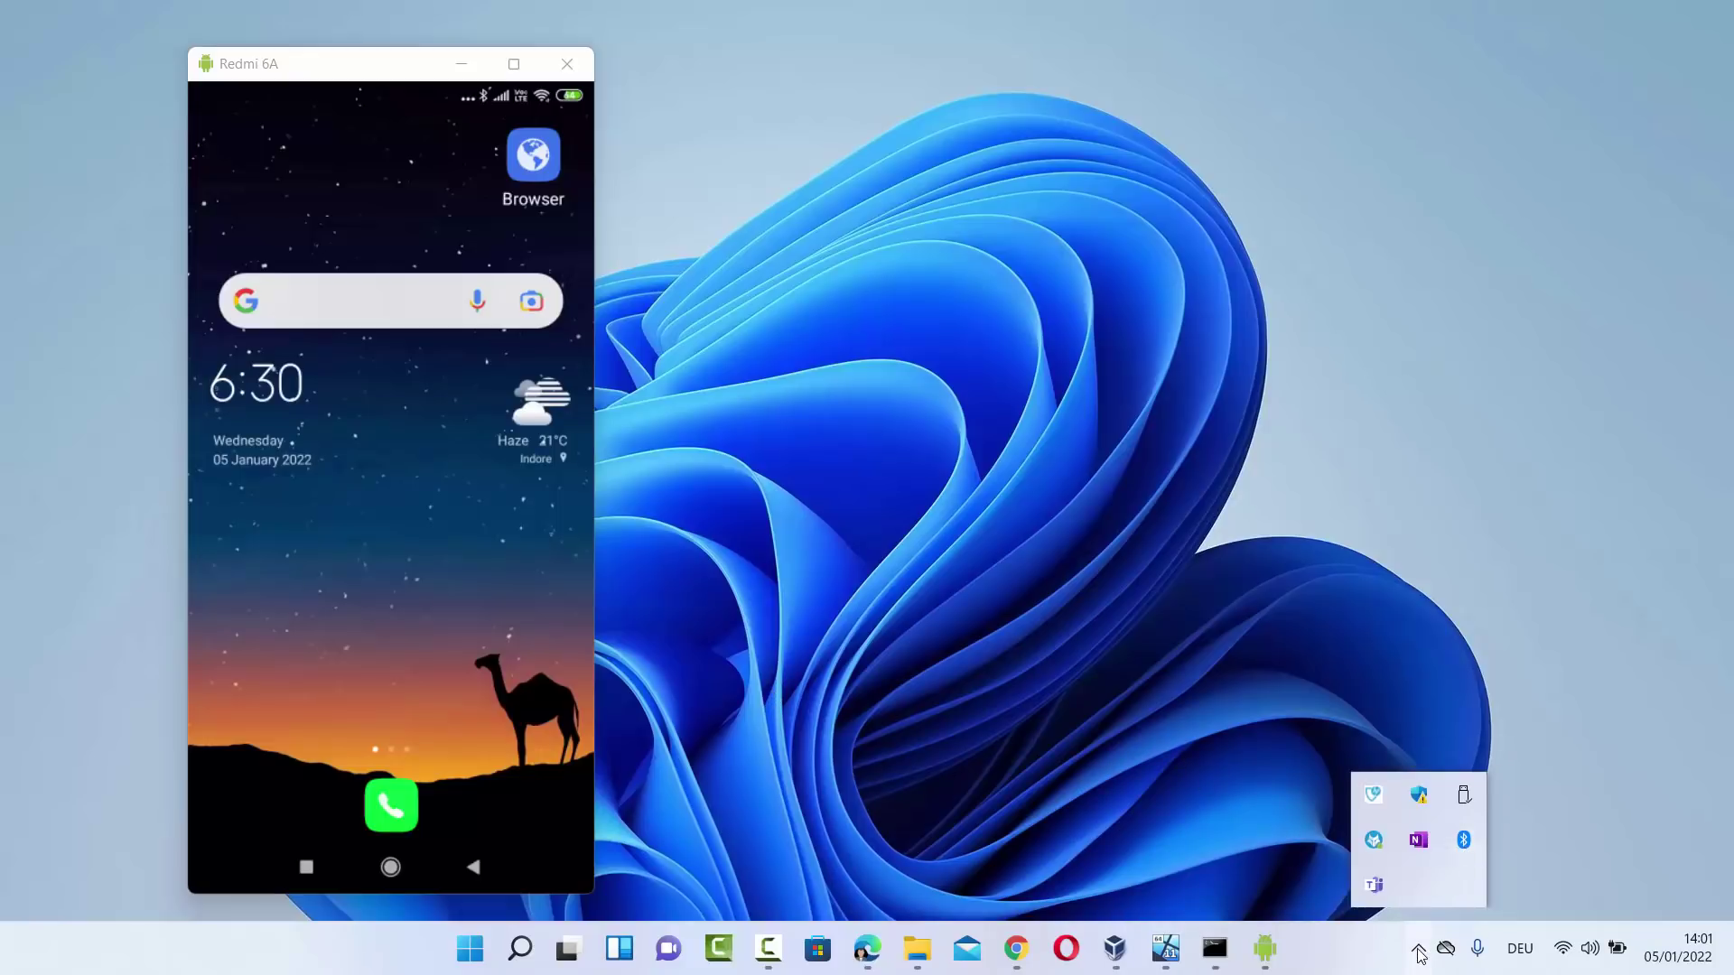
right_click(1464, 846)
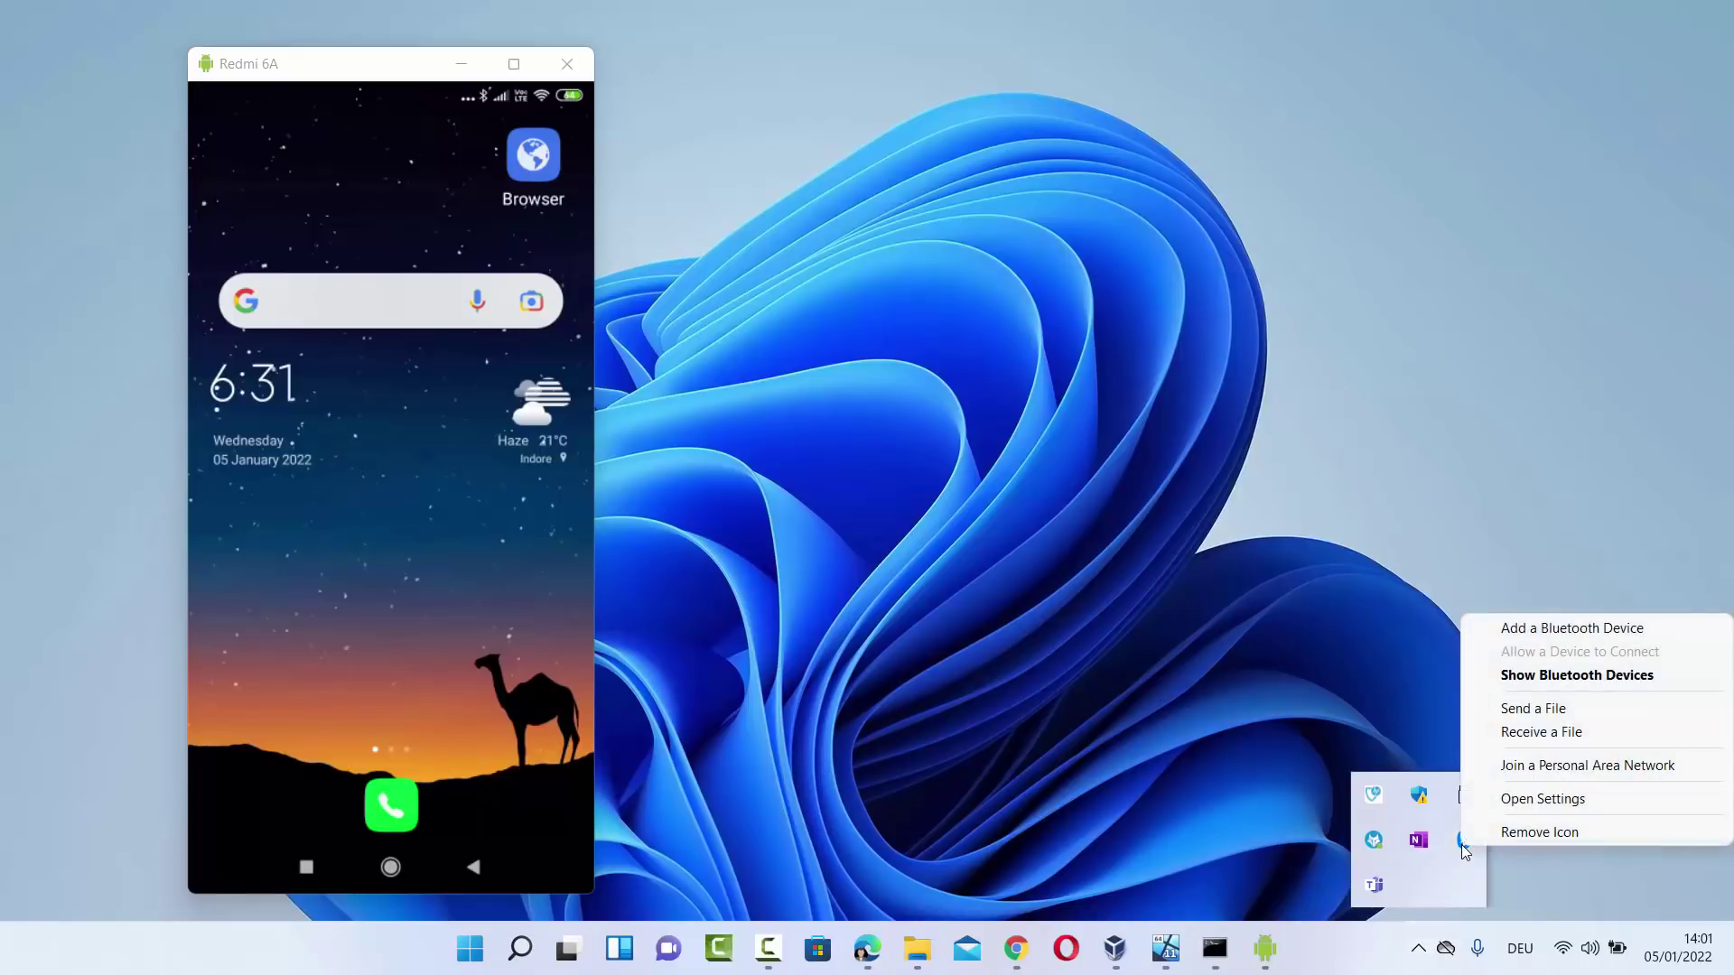
left_click(1505, 801)
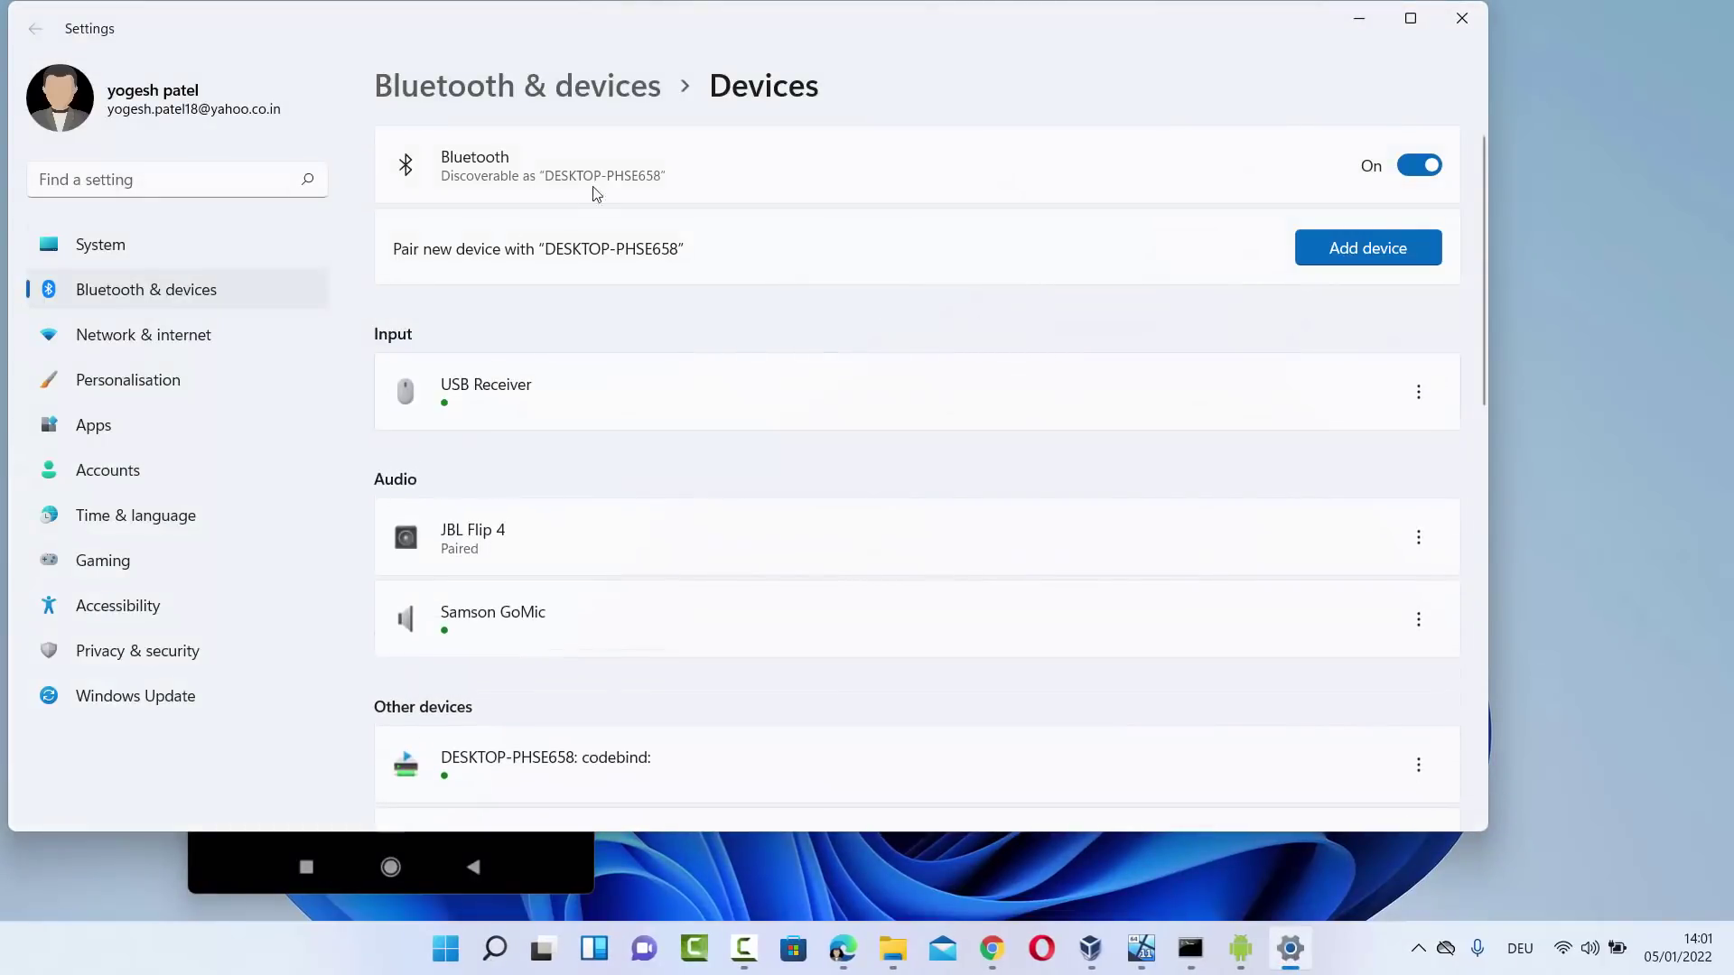
left_click(1418, 948)
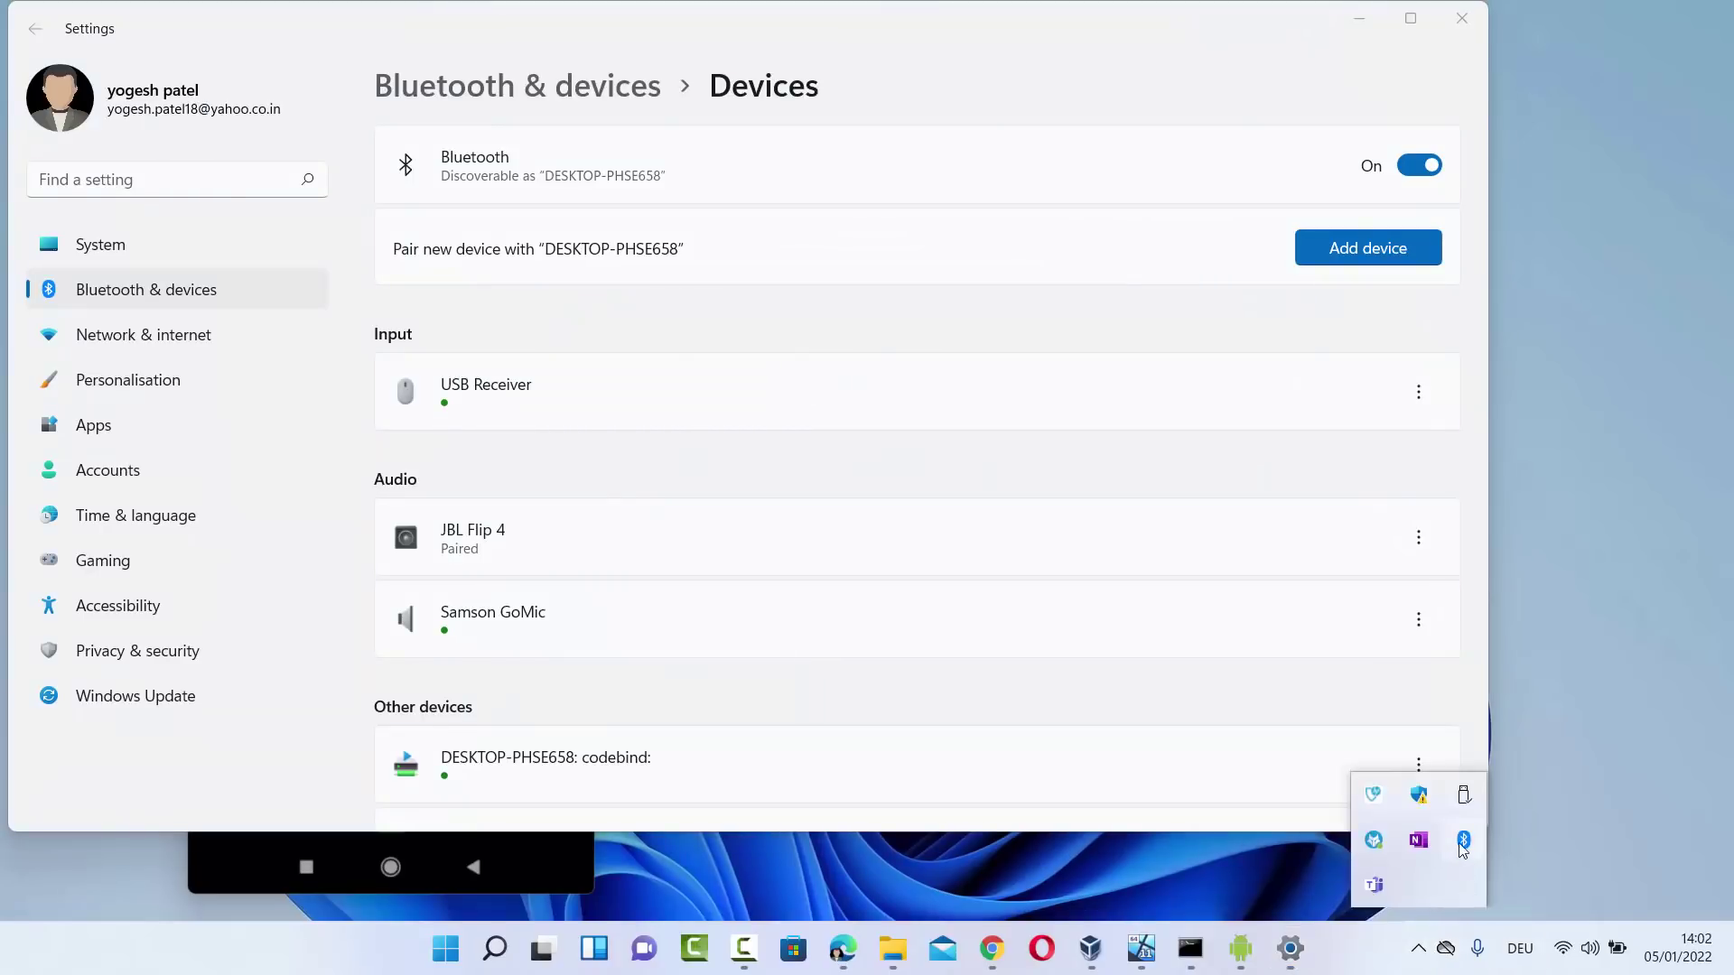
left_click(1462, 18)
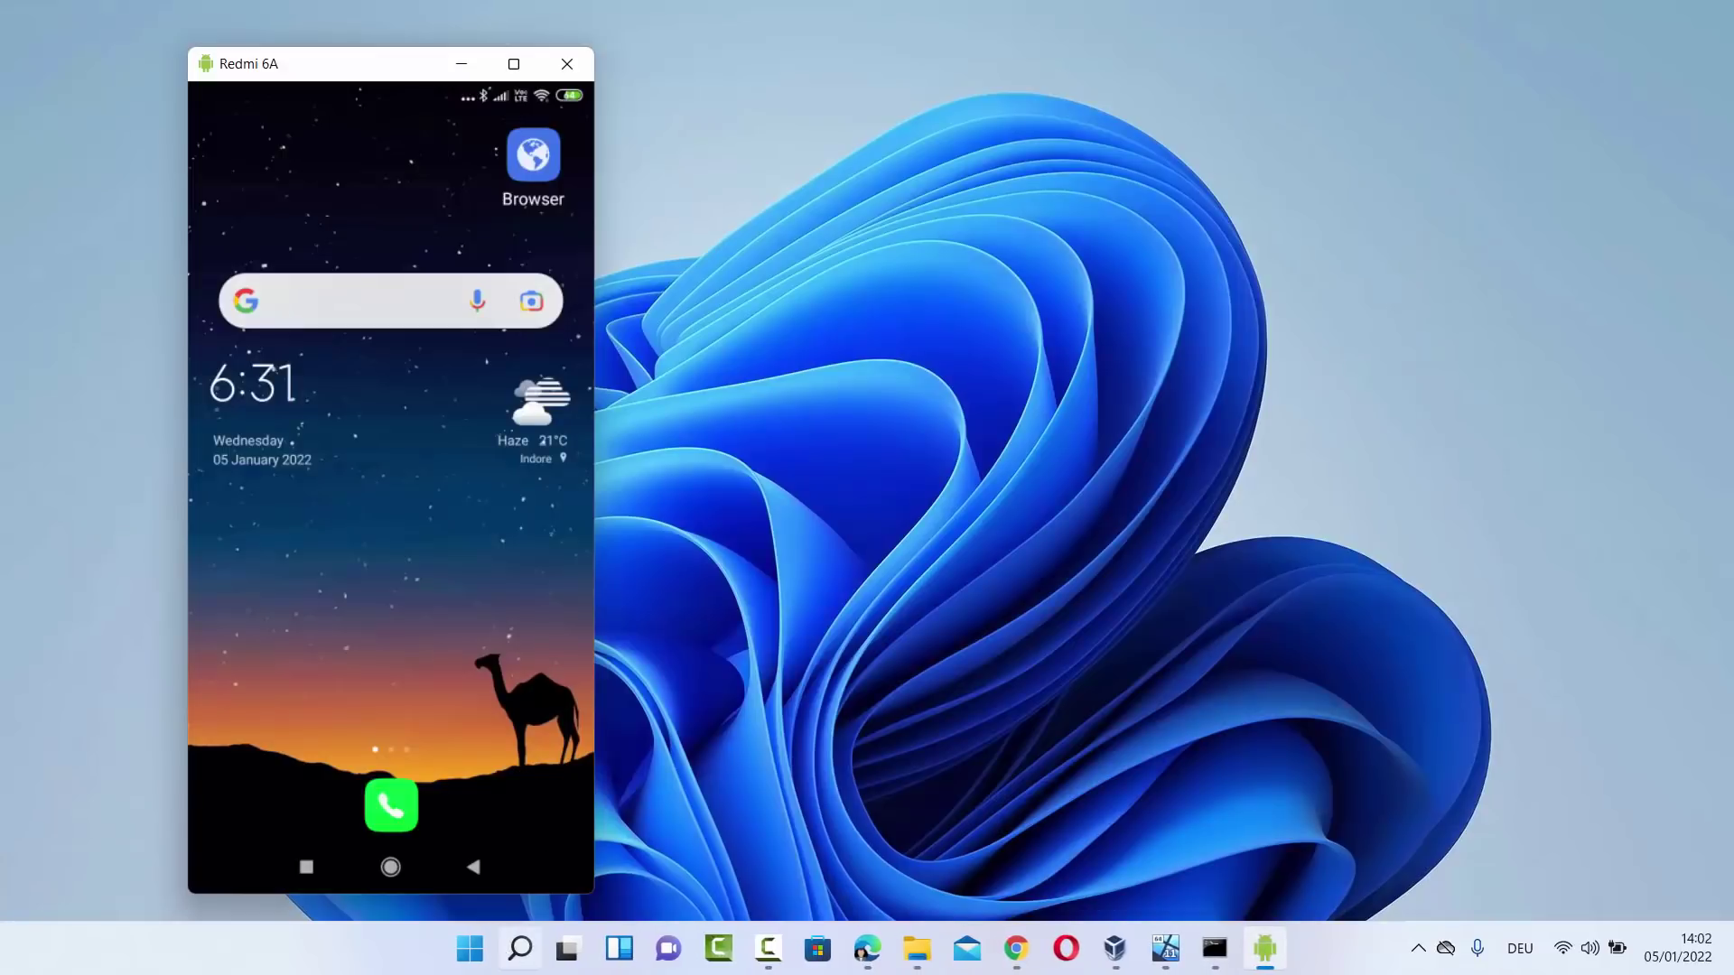
Search Windows for Settings, open its Bluetooth & devices page, and reposition the Settings window.
left_click(511, 959)
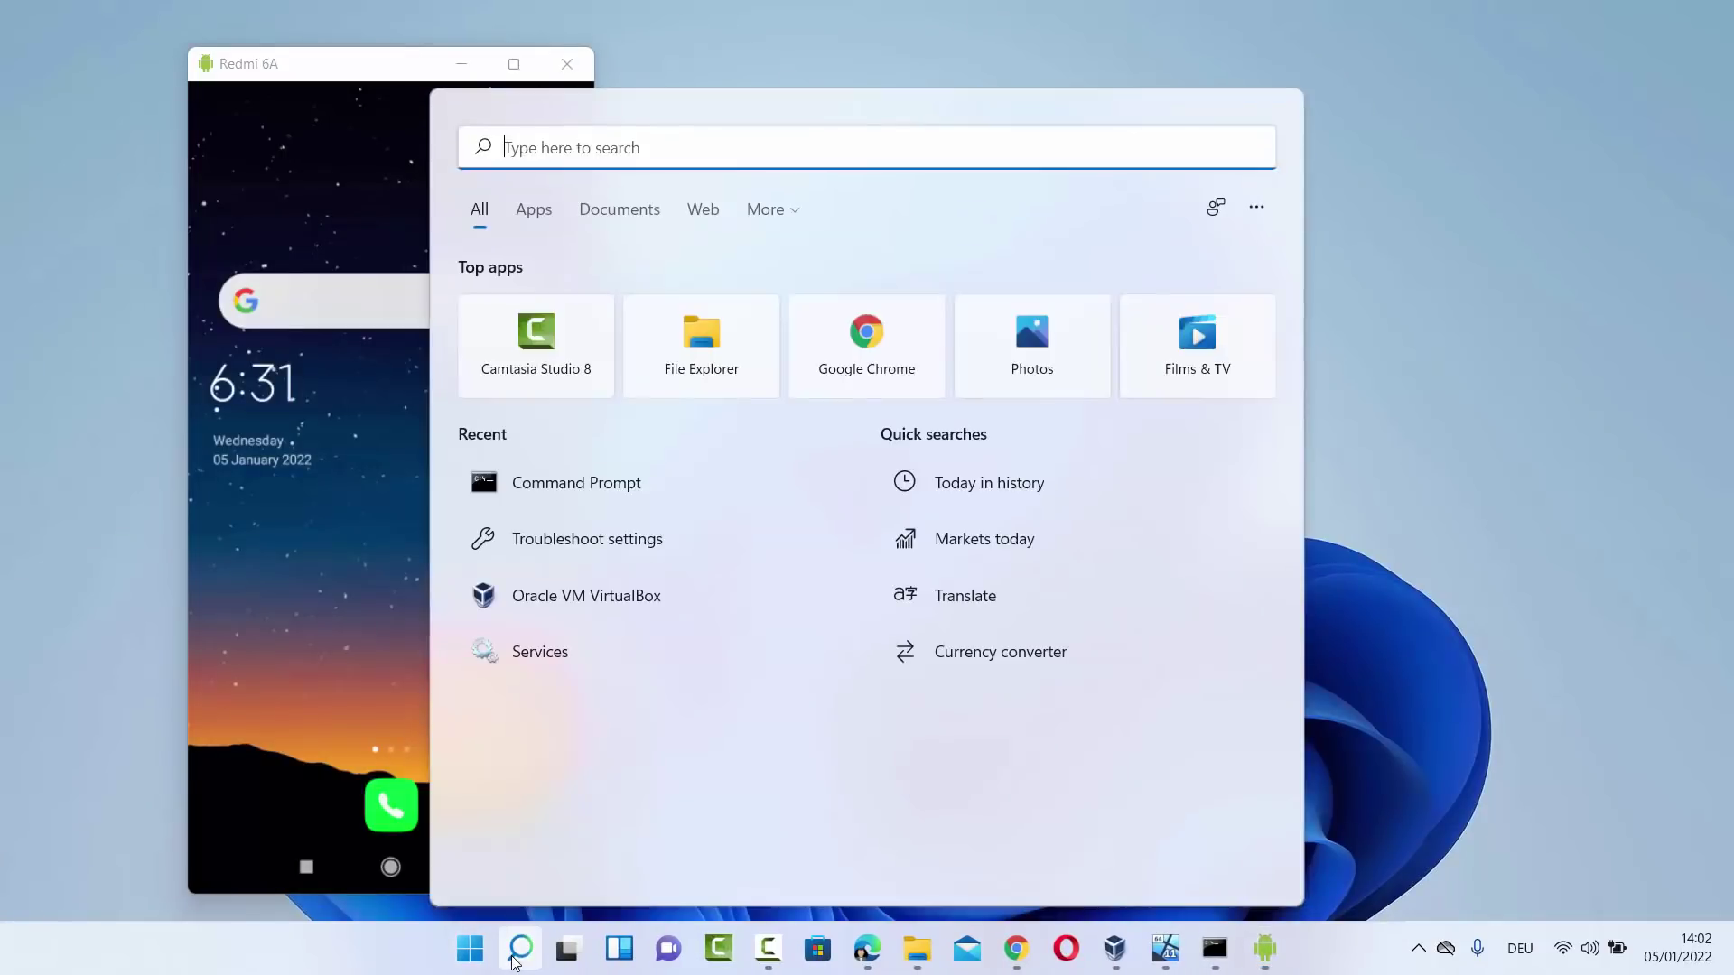
type("s")
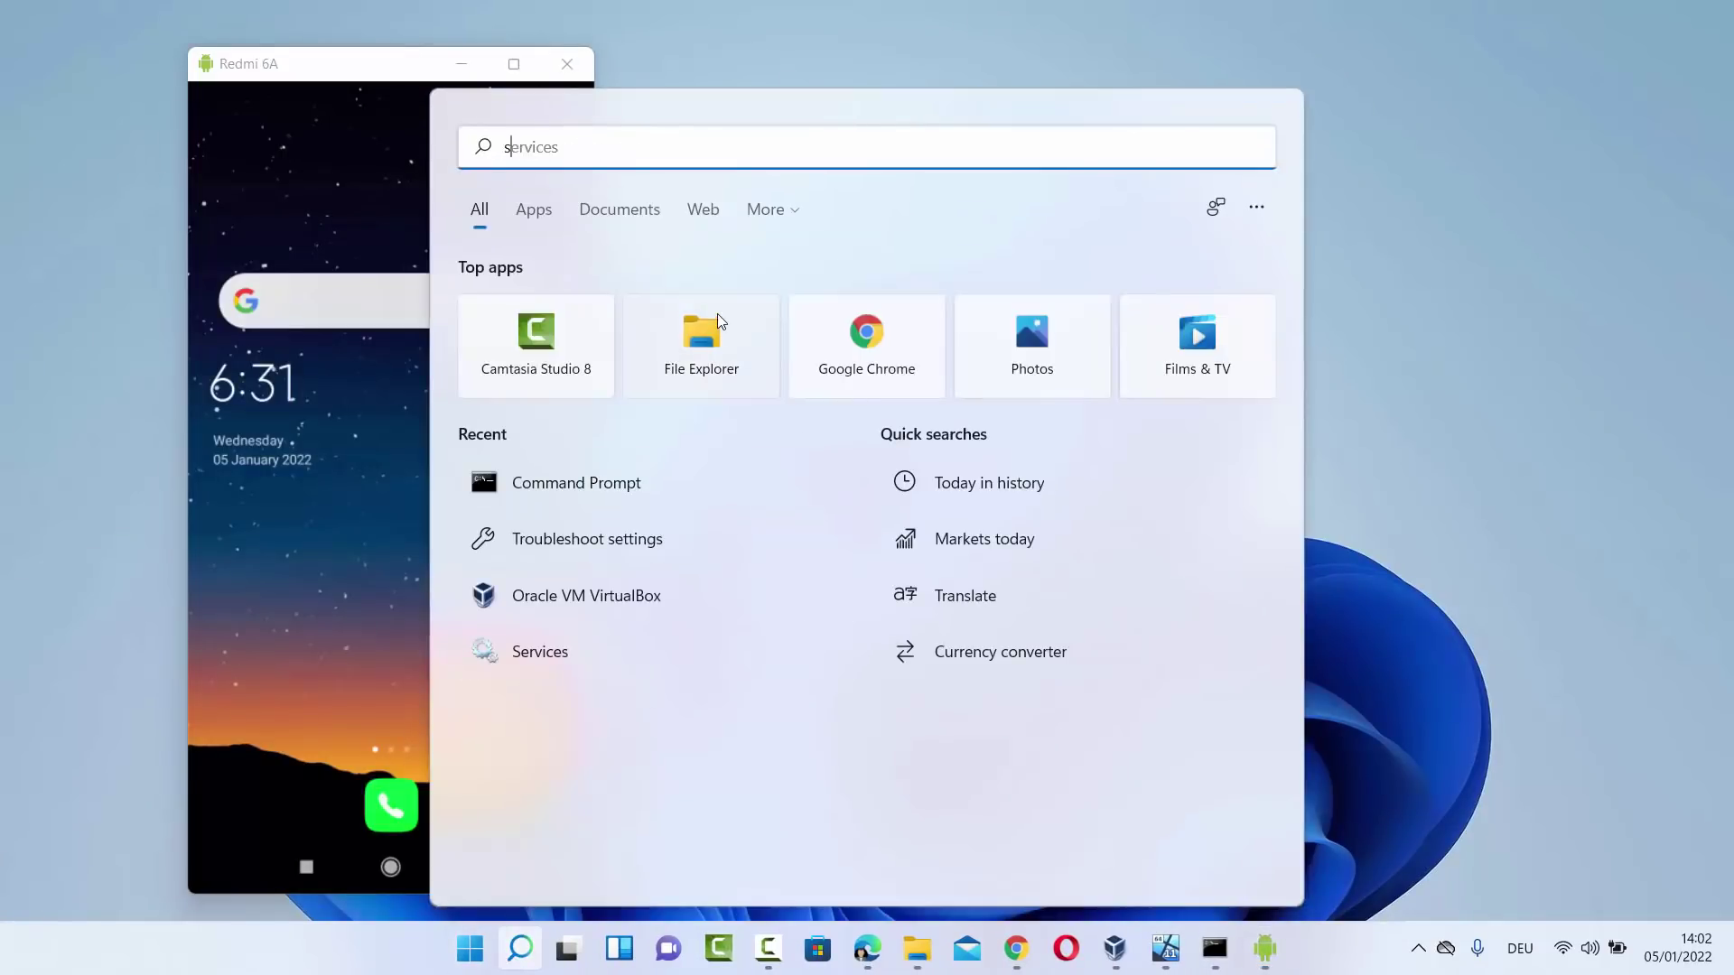
type("ett")
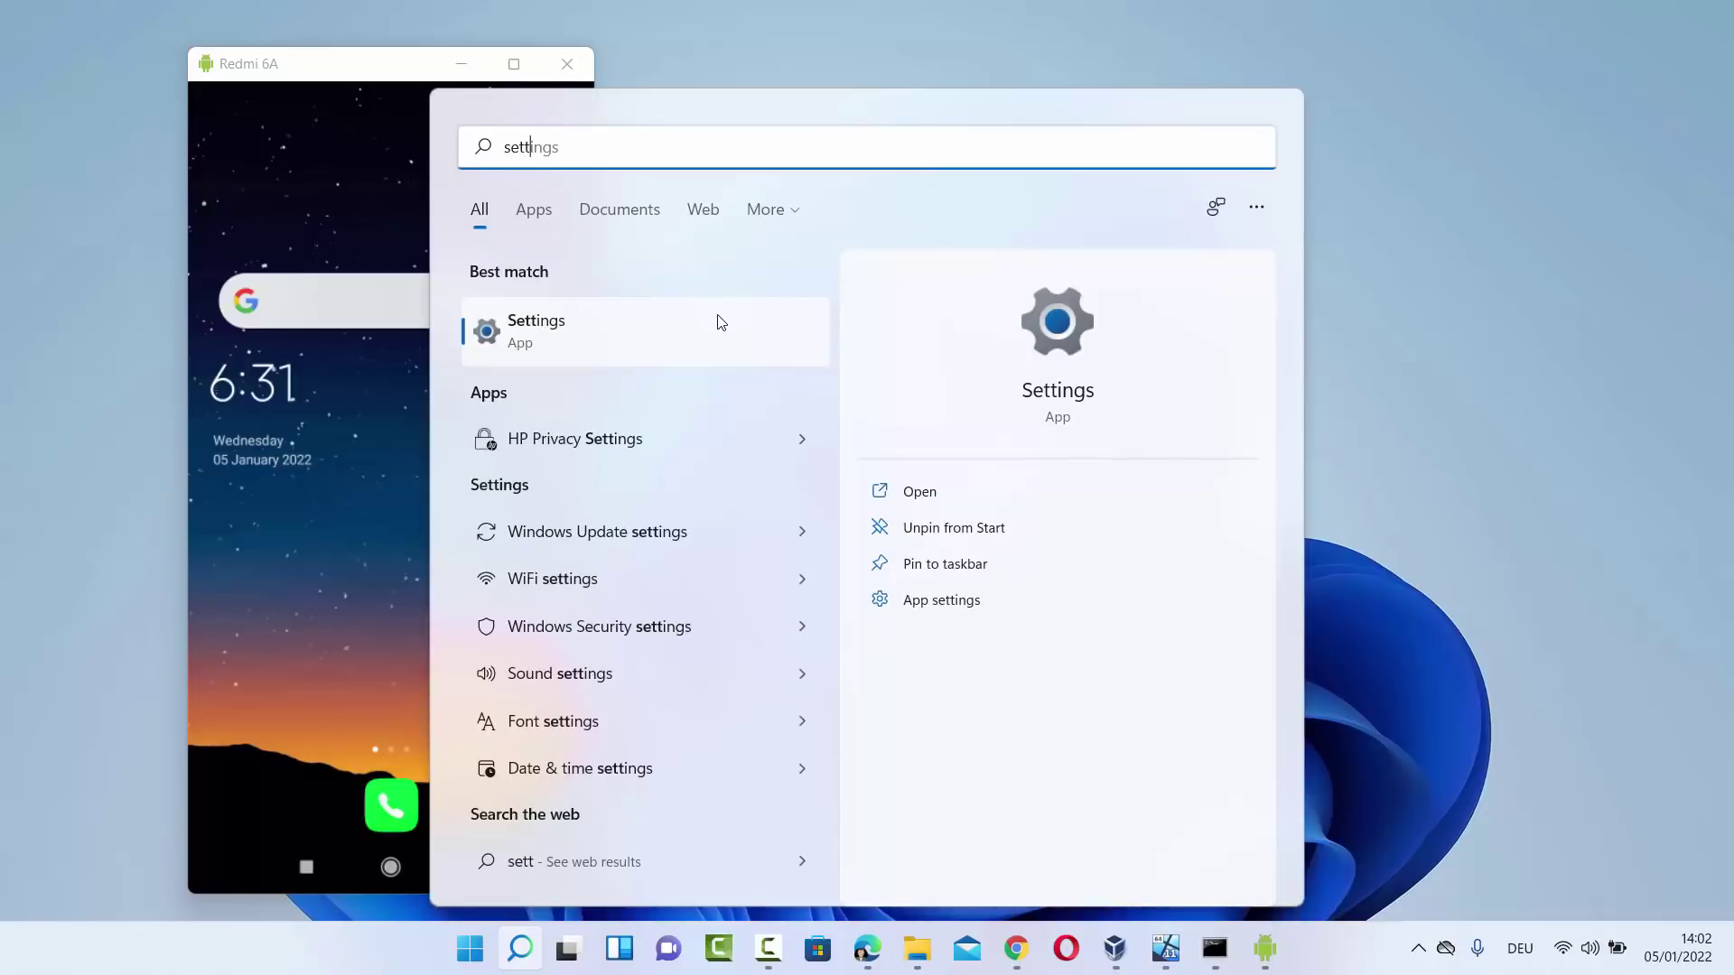
left_click(545, 341)
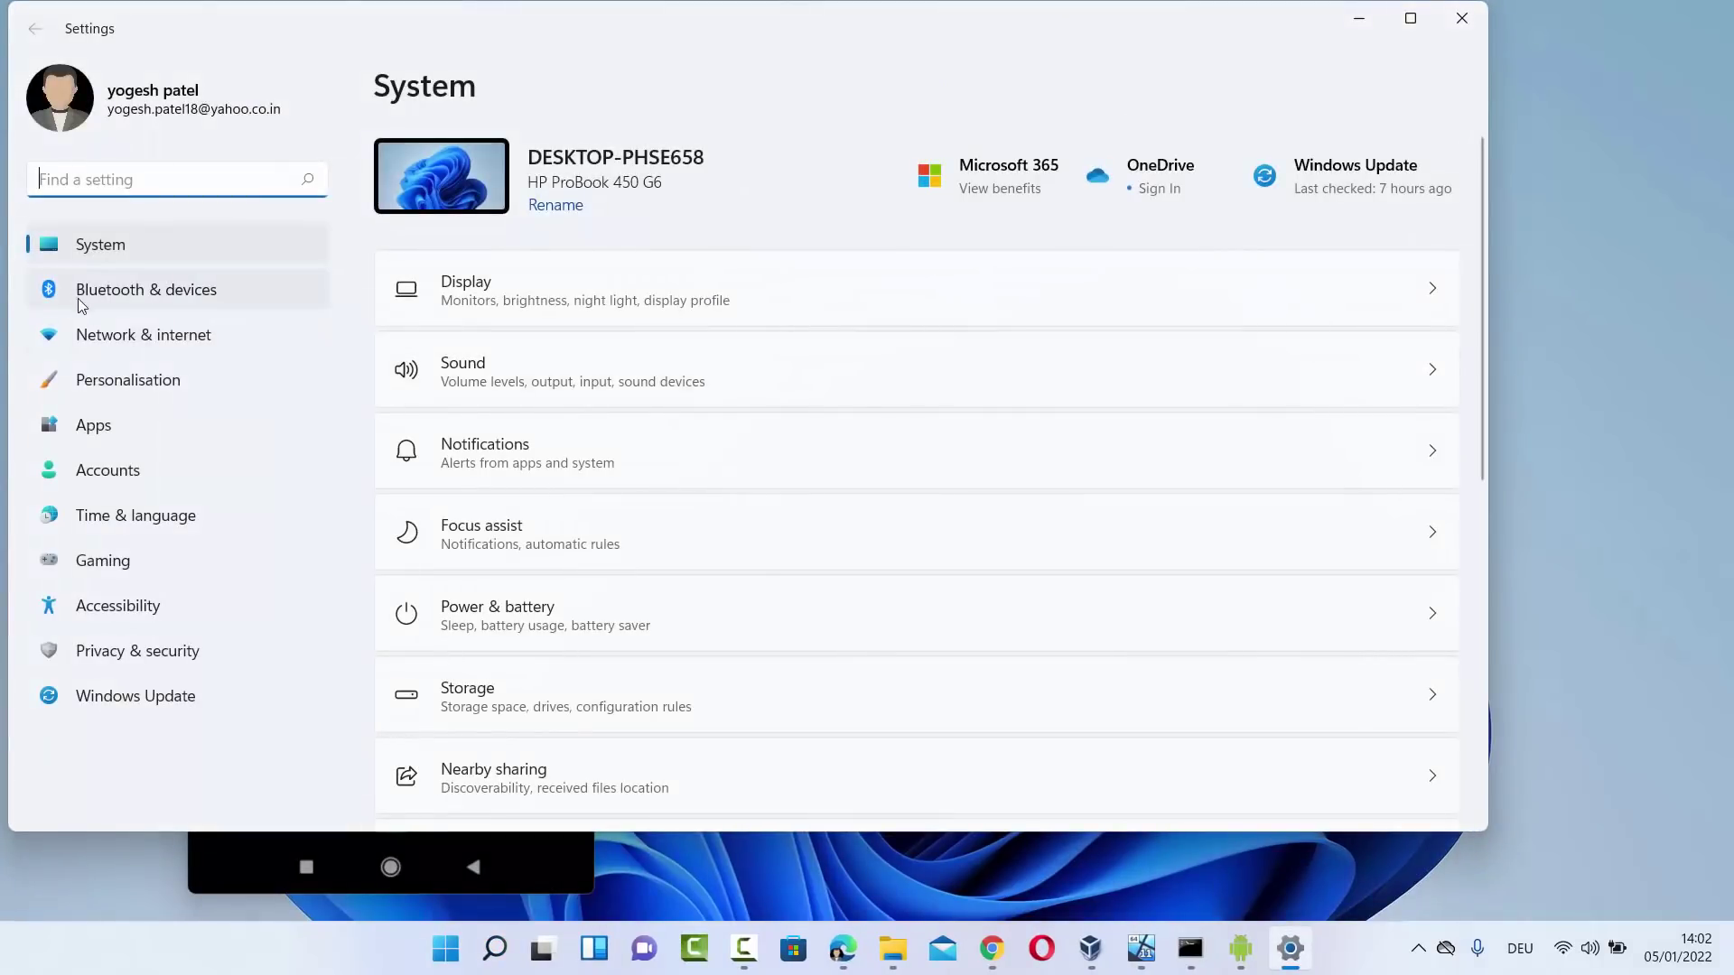
left_click(133, 294)
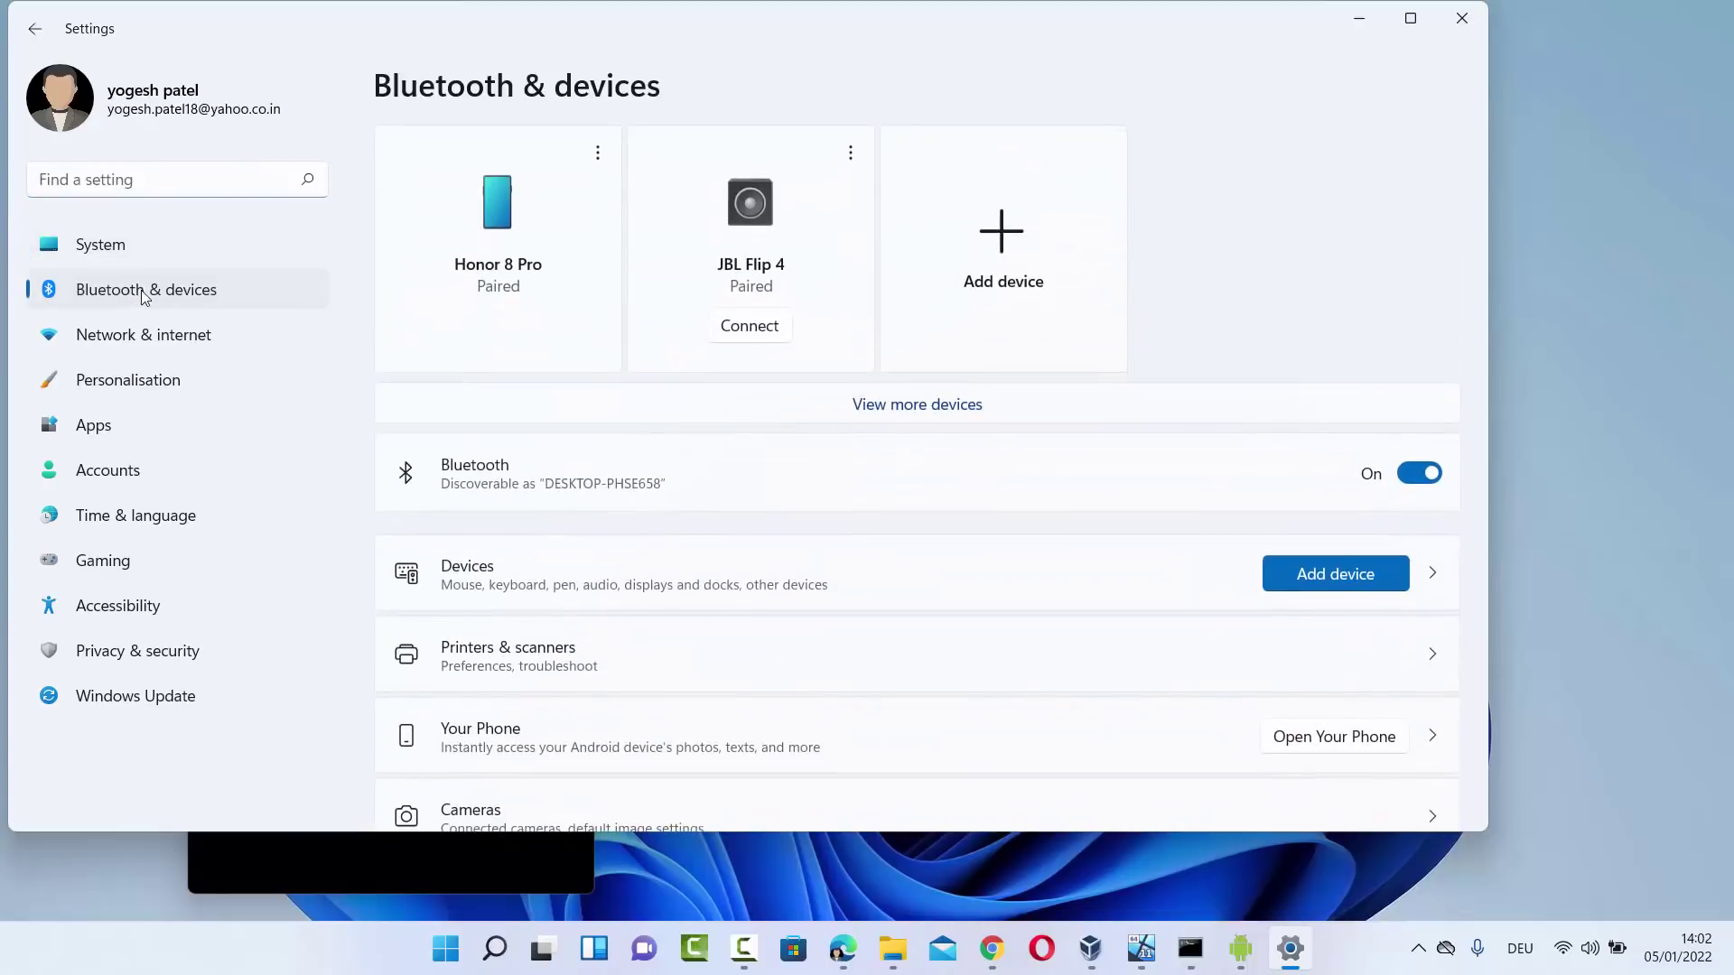
left_click_drag(1077, 21, 1151, 37)
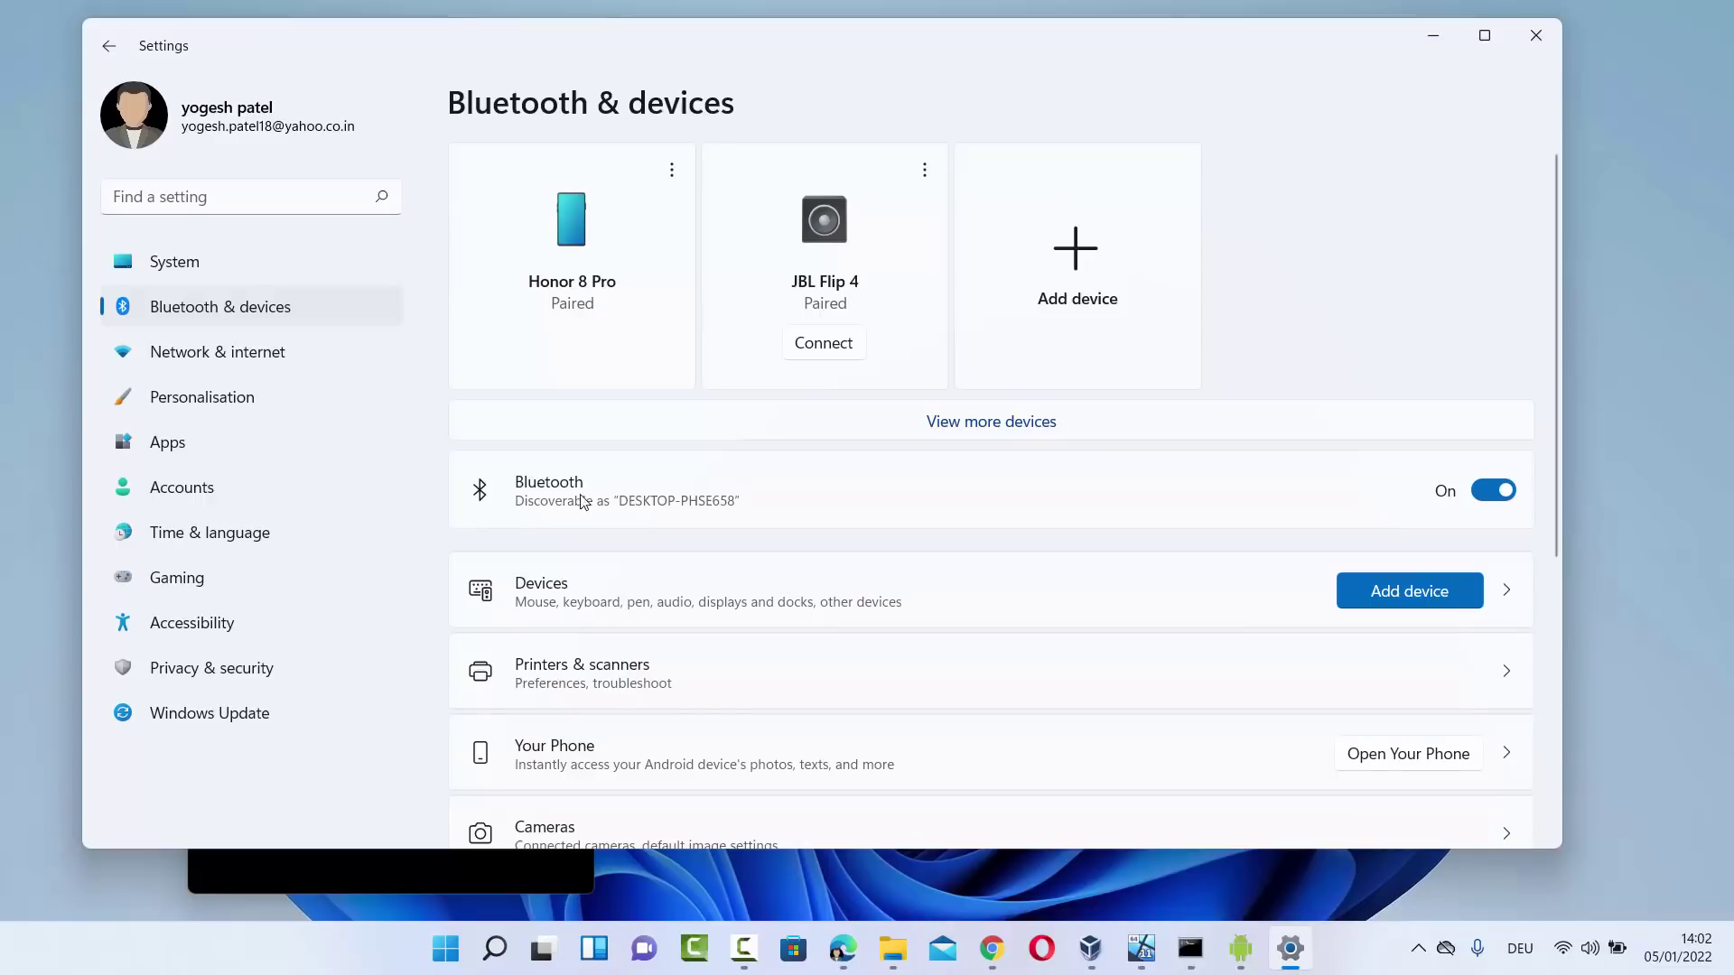
Toggle the PC's Bluetooth off and back on.
left_click(1485, 492)
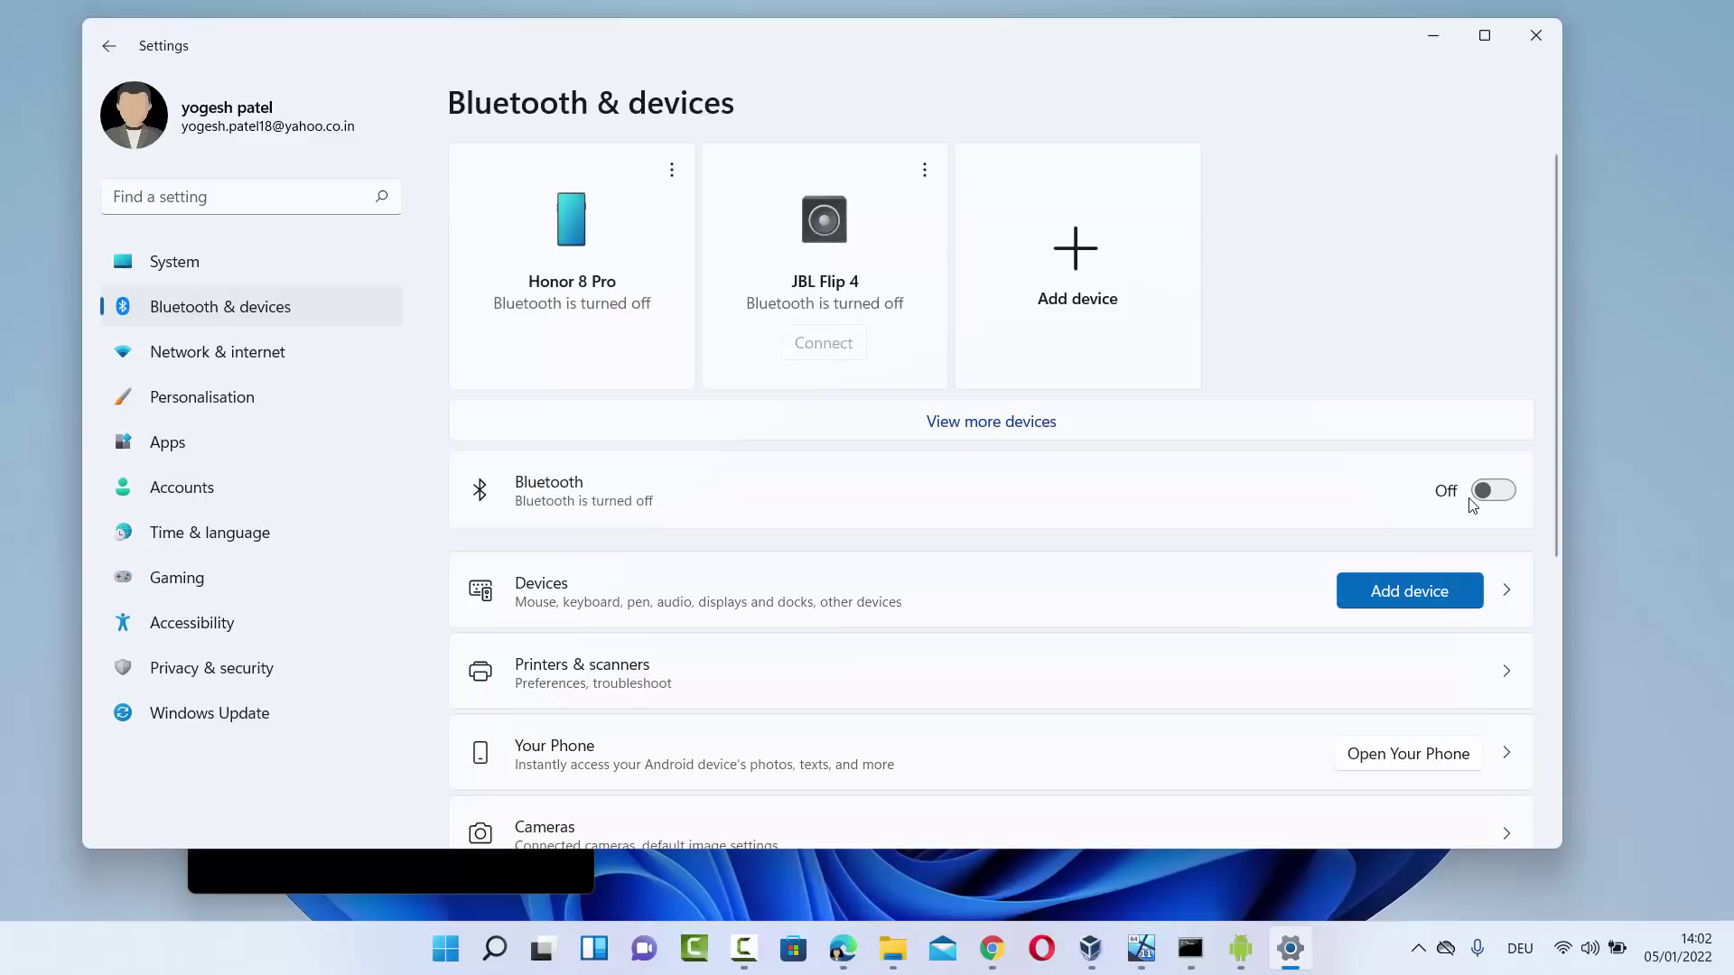
left_click(1471, 498)
left_click(1489, 495)
left_click(1488, 495)
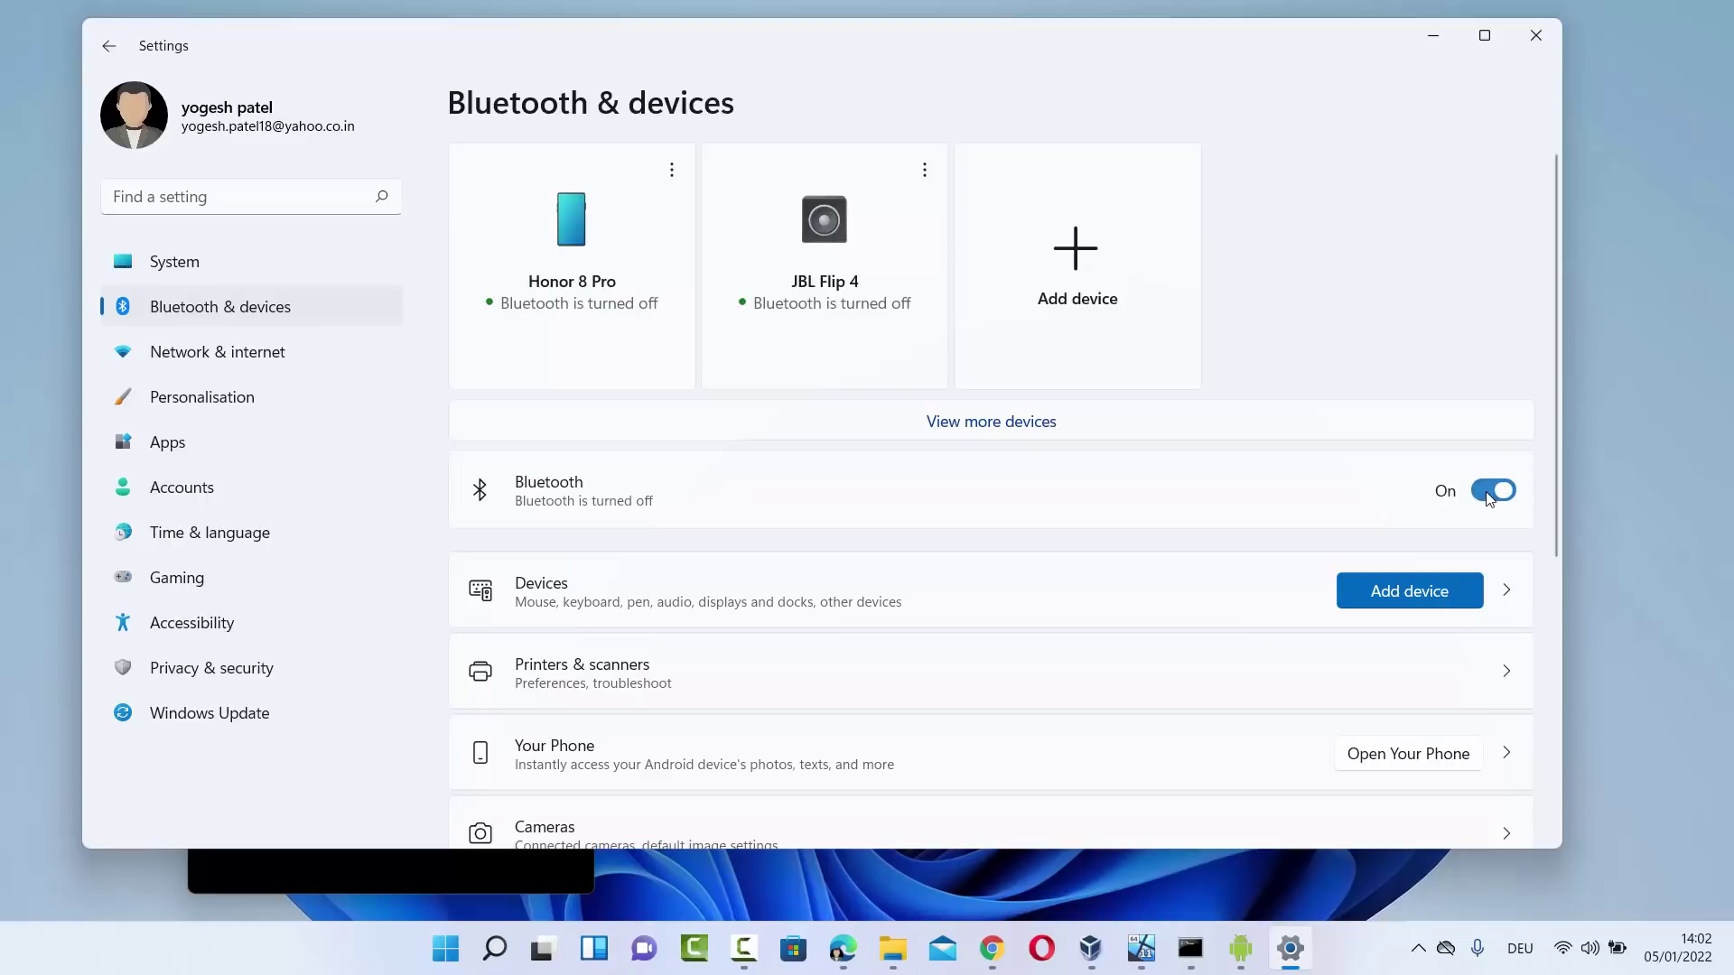
left_click(1488, 495)
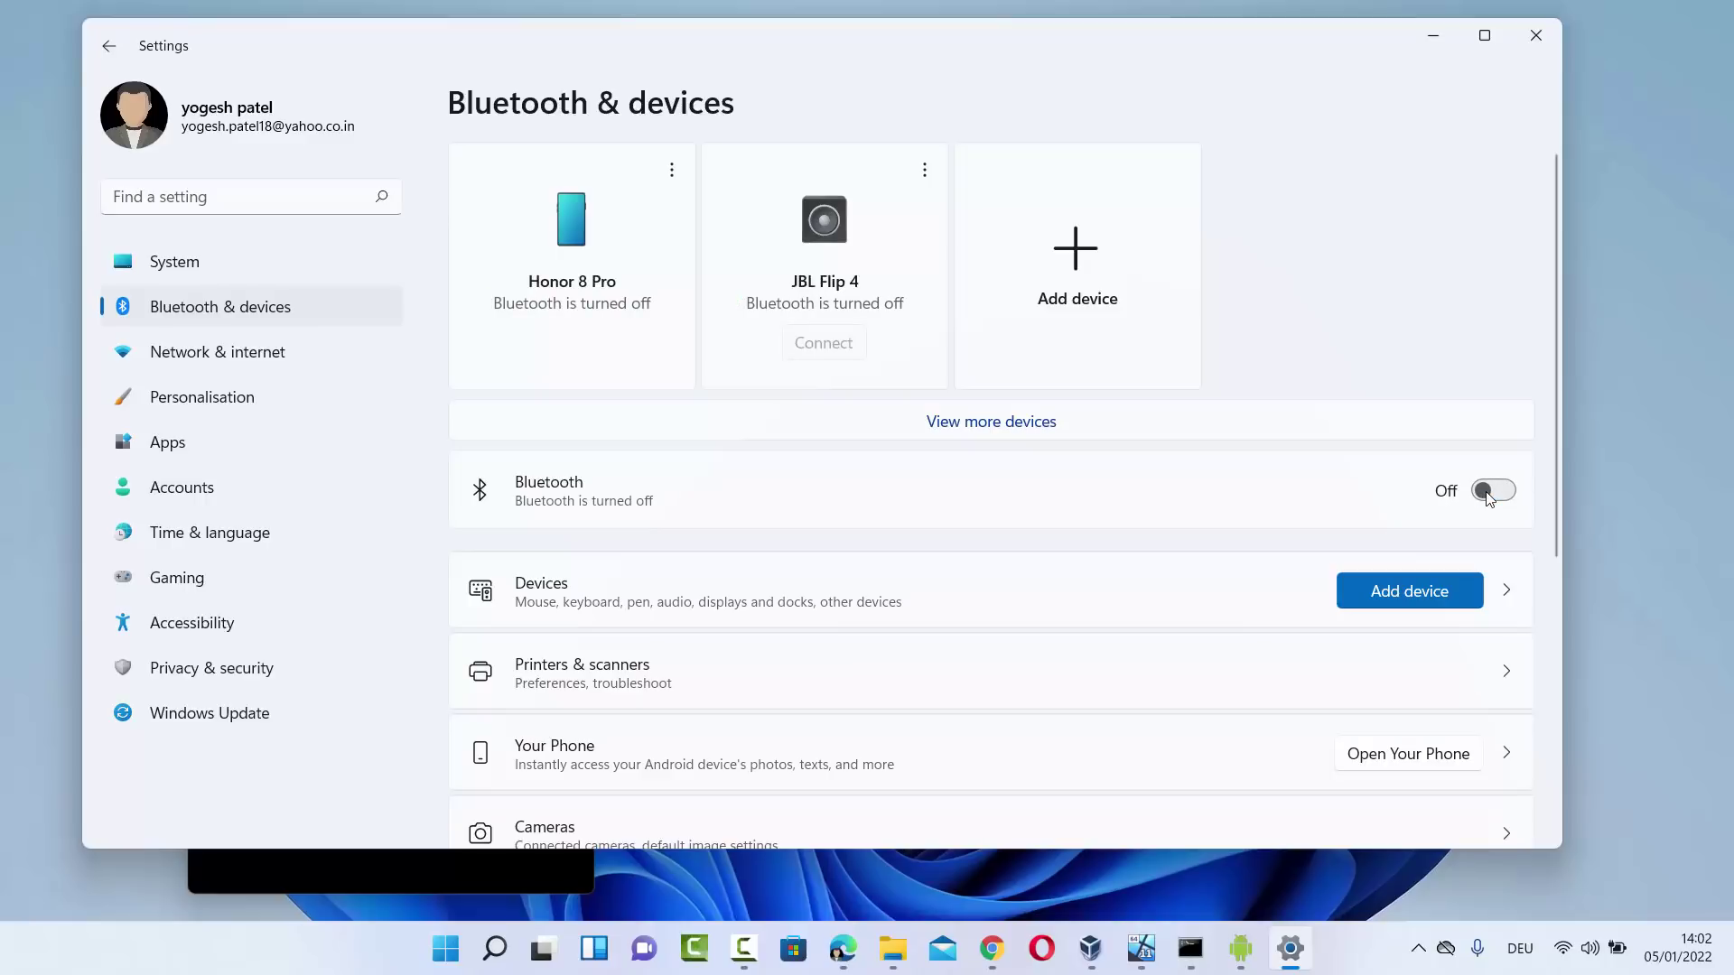
left_click(1489, 494)
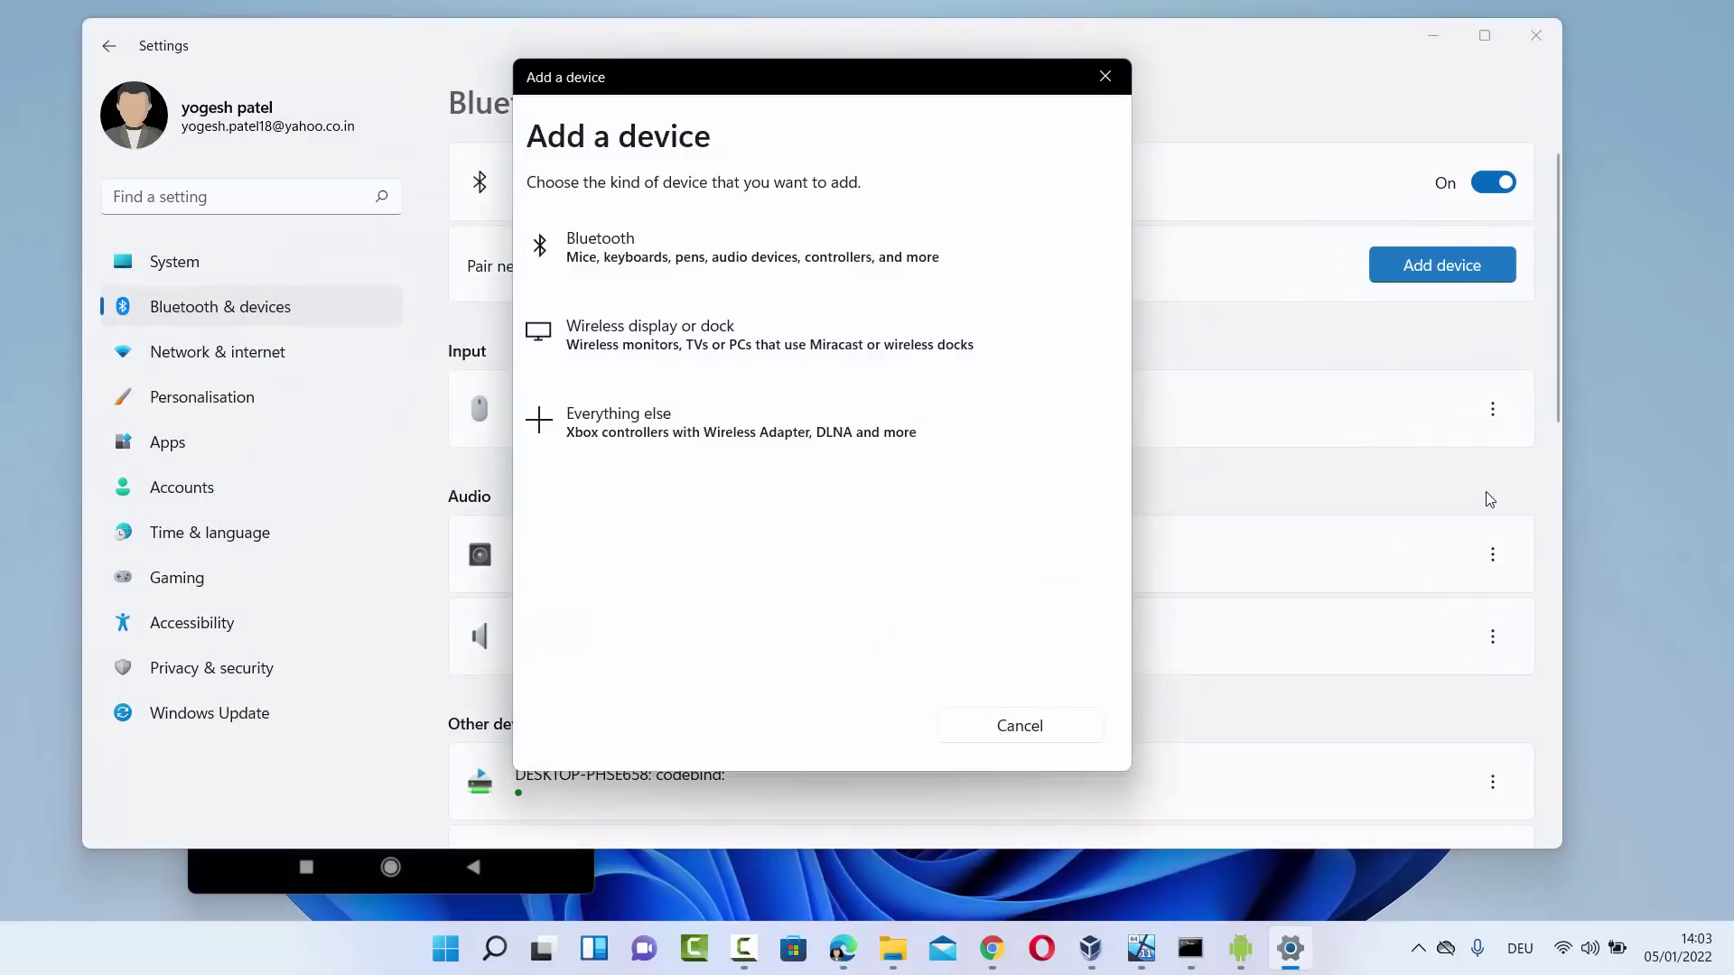
Choose Bluetooth as the kind of device to add, and move the mirrored phone window aside.
key("Return")
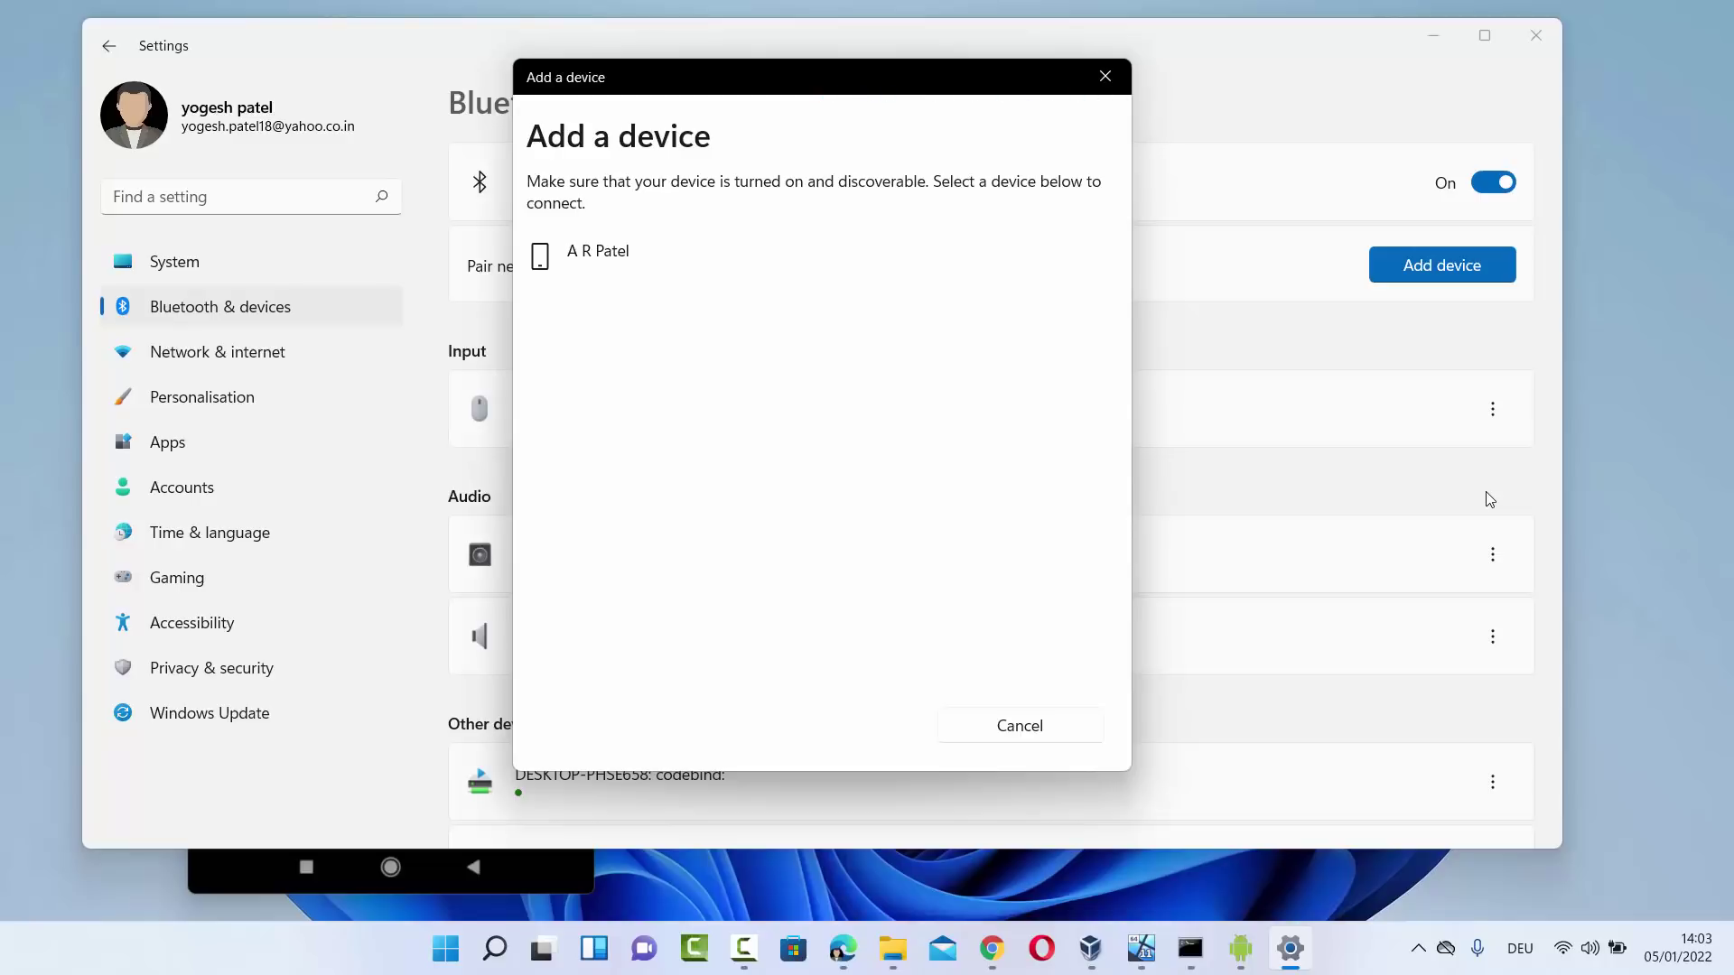
key("alt+Tab")
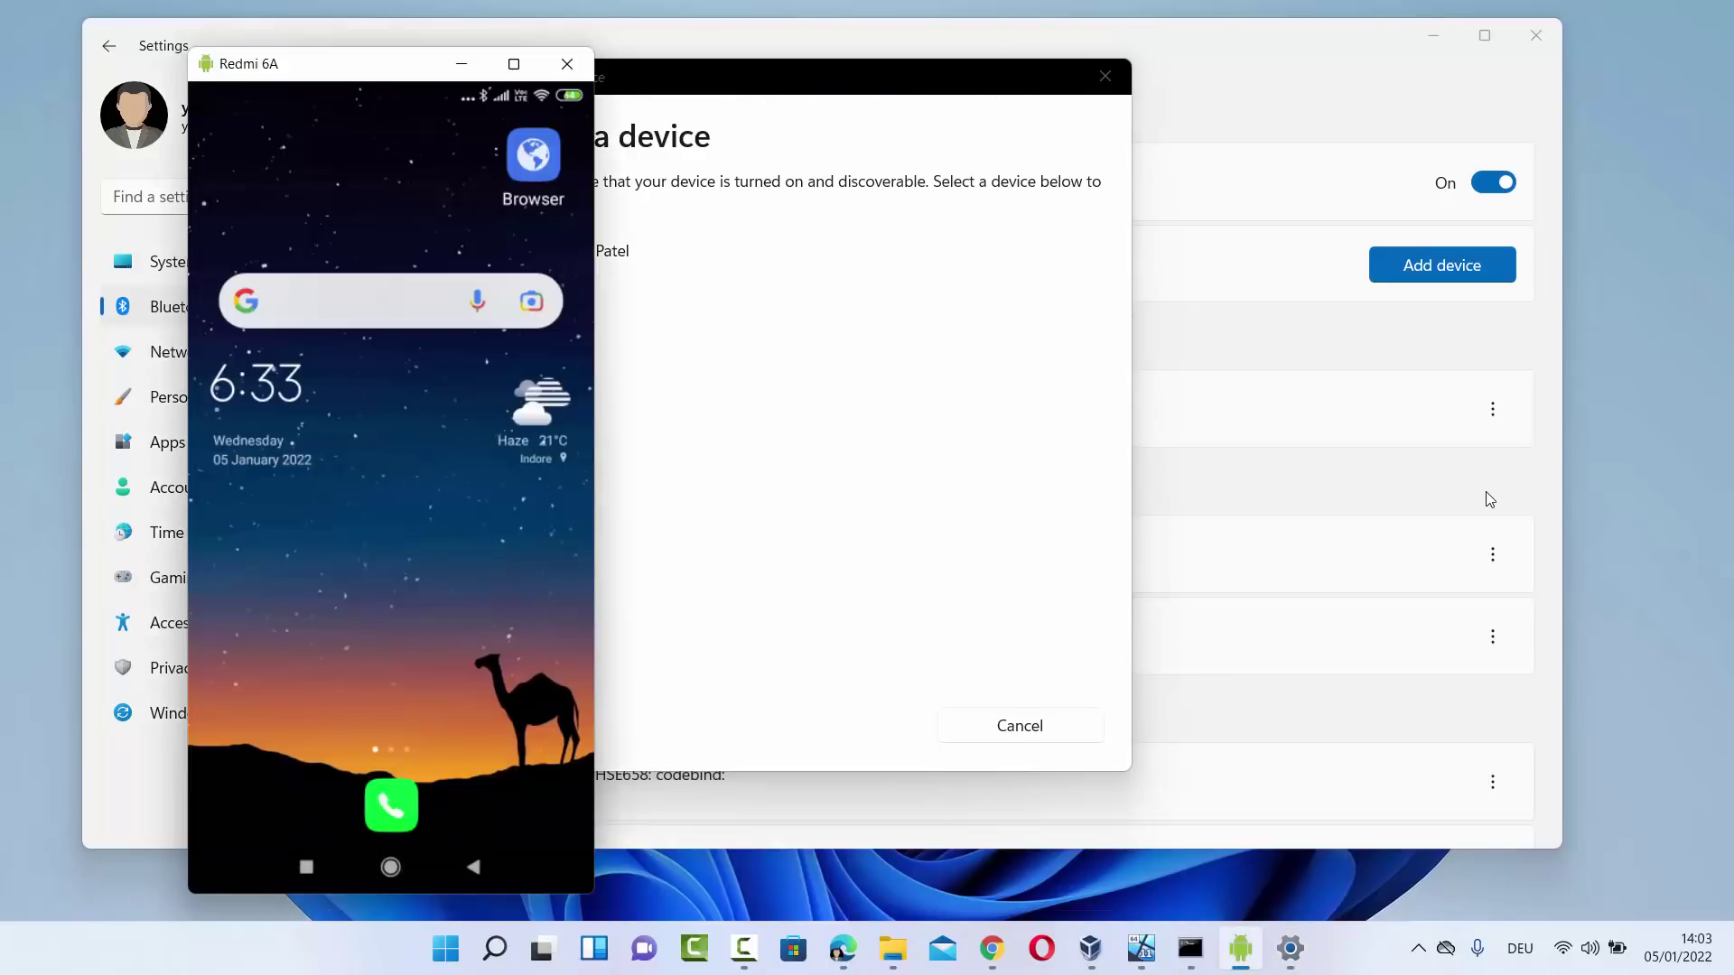
left_click_drag(388, 71, 1487, 53)
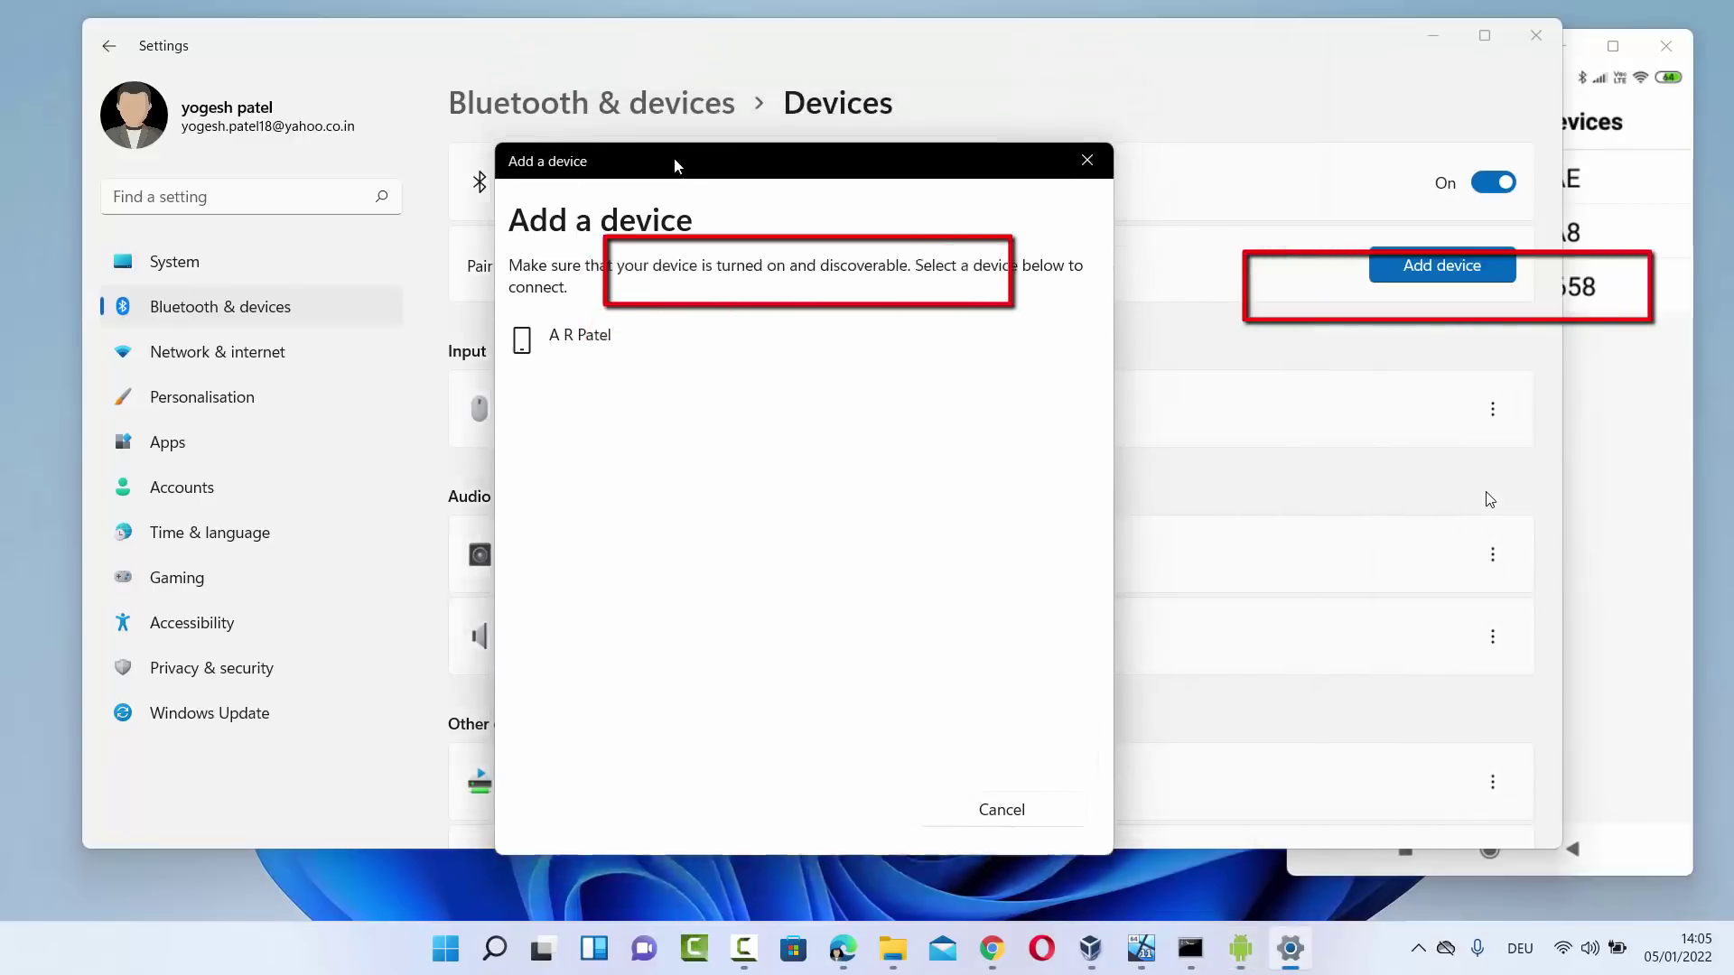
Pair the phone with the PC over Bluetooth, comparing the PC's name and PIN on both, and finish adding the device.
left_click_drag(676, 165, 621, 404)
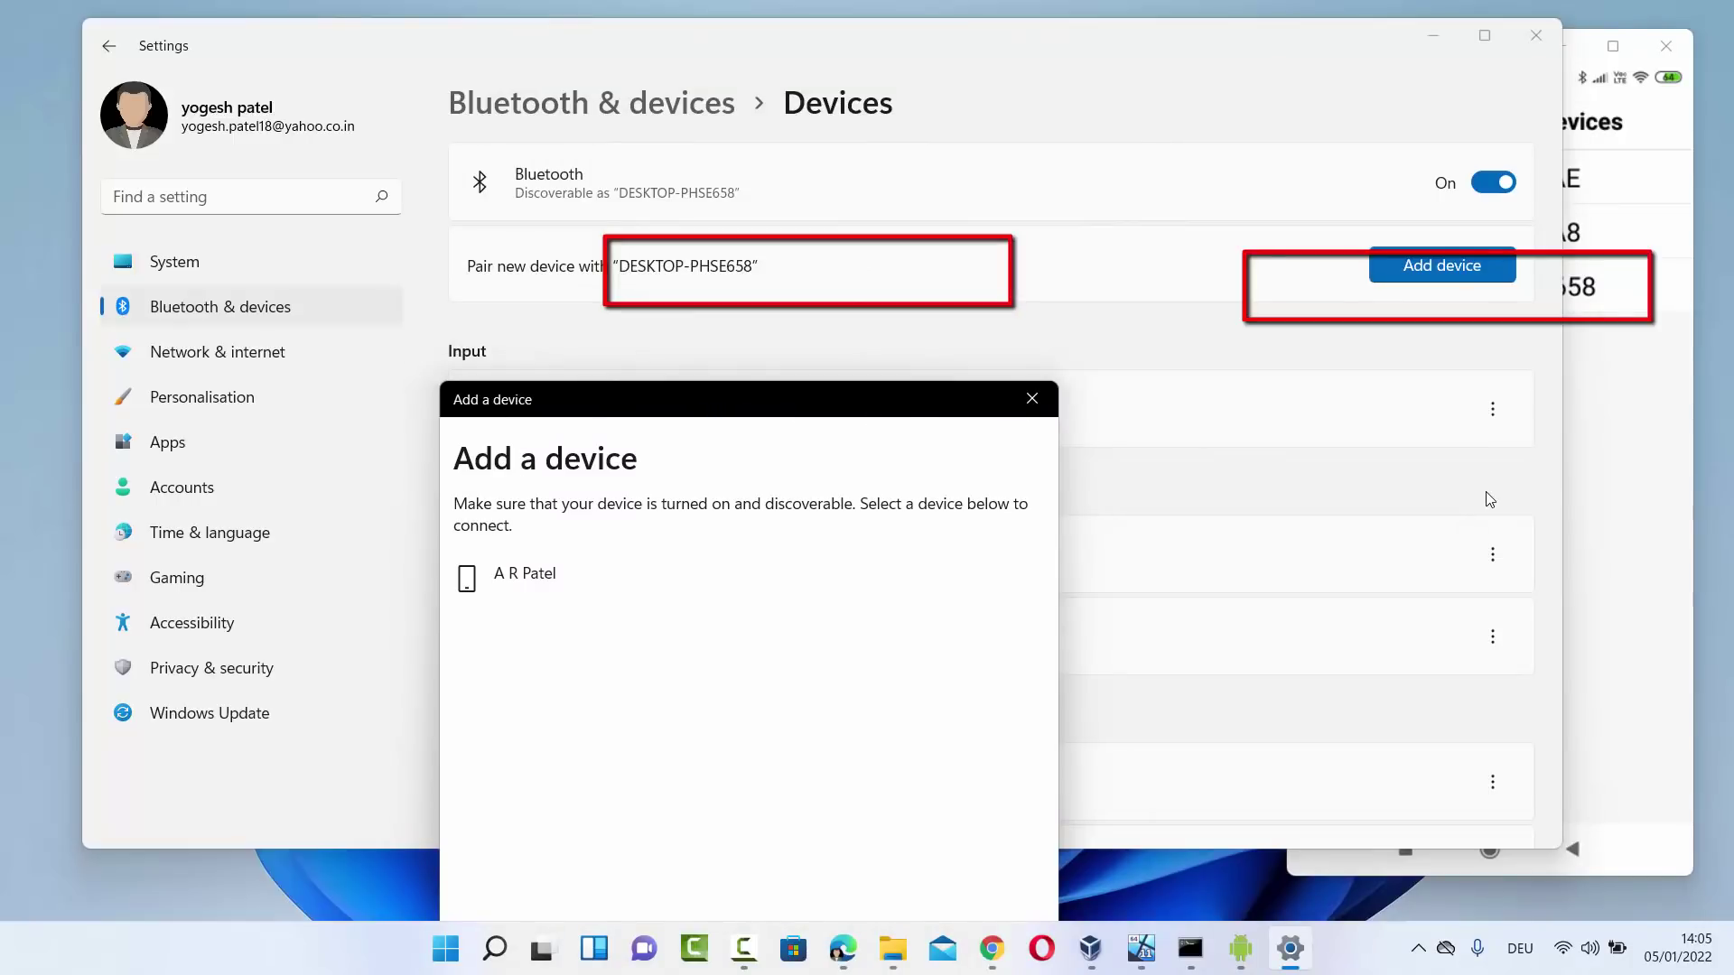
left_click_drag(708, 399, 701, 133)
key("alt+Tab")
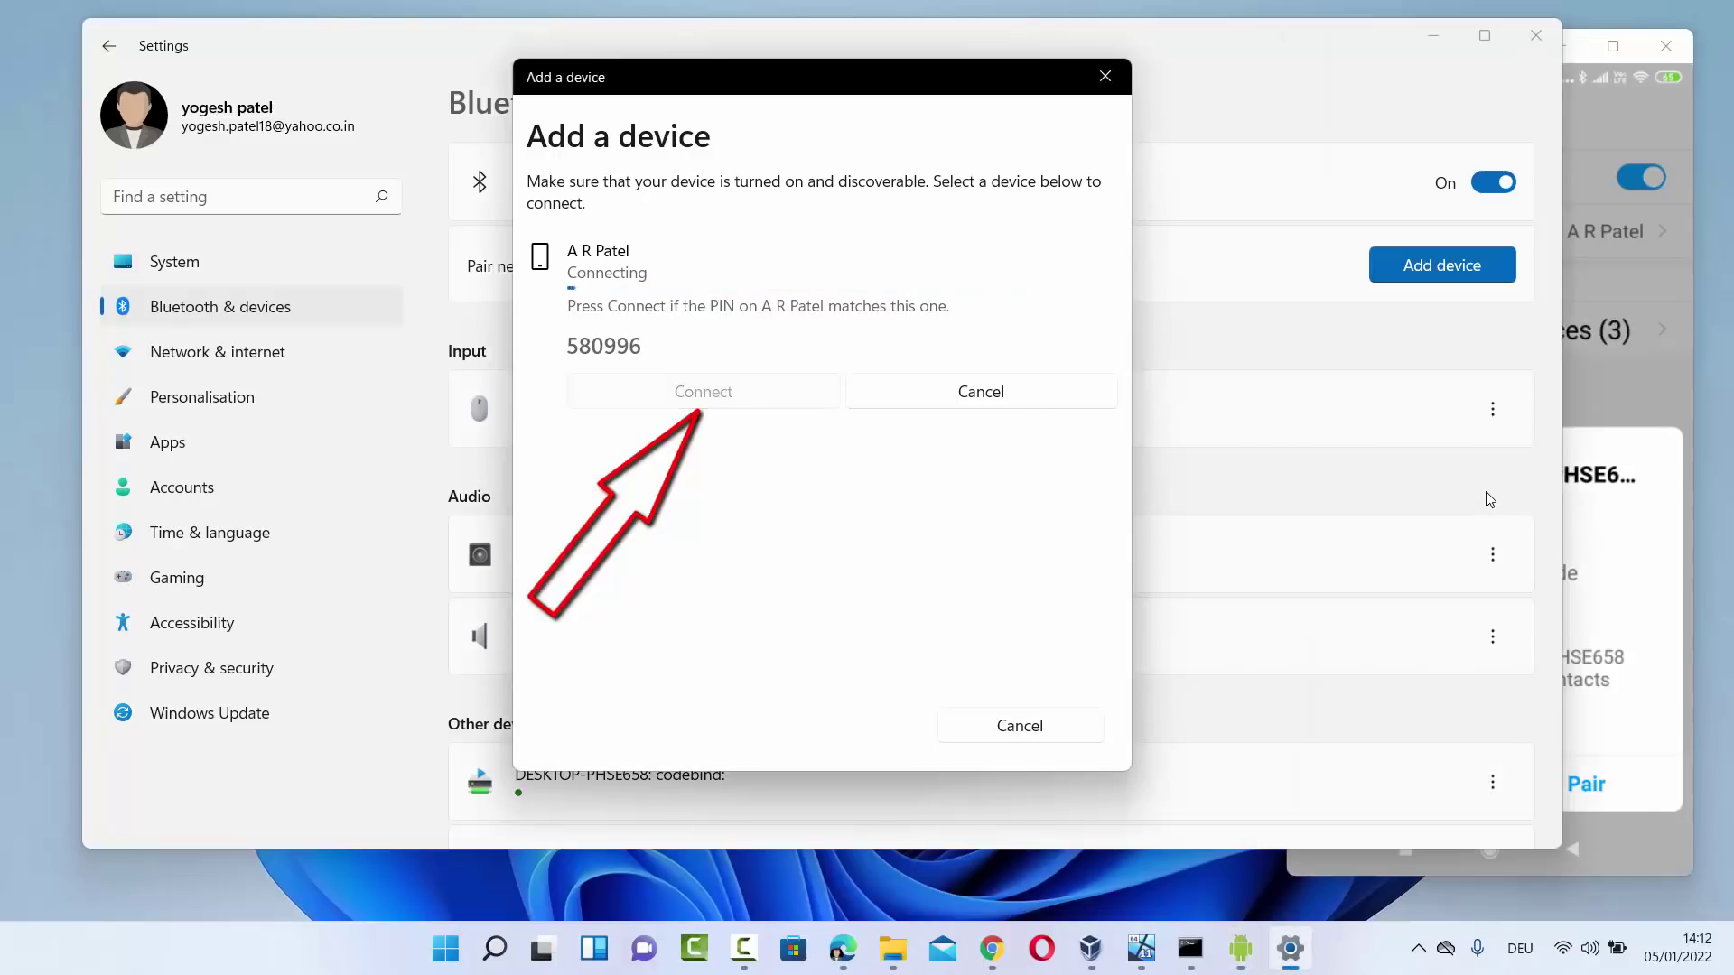
key("alt+Tab")
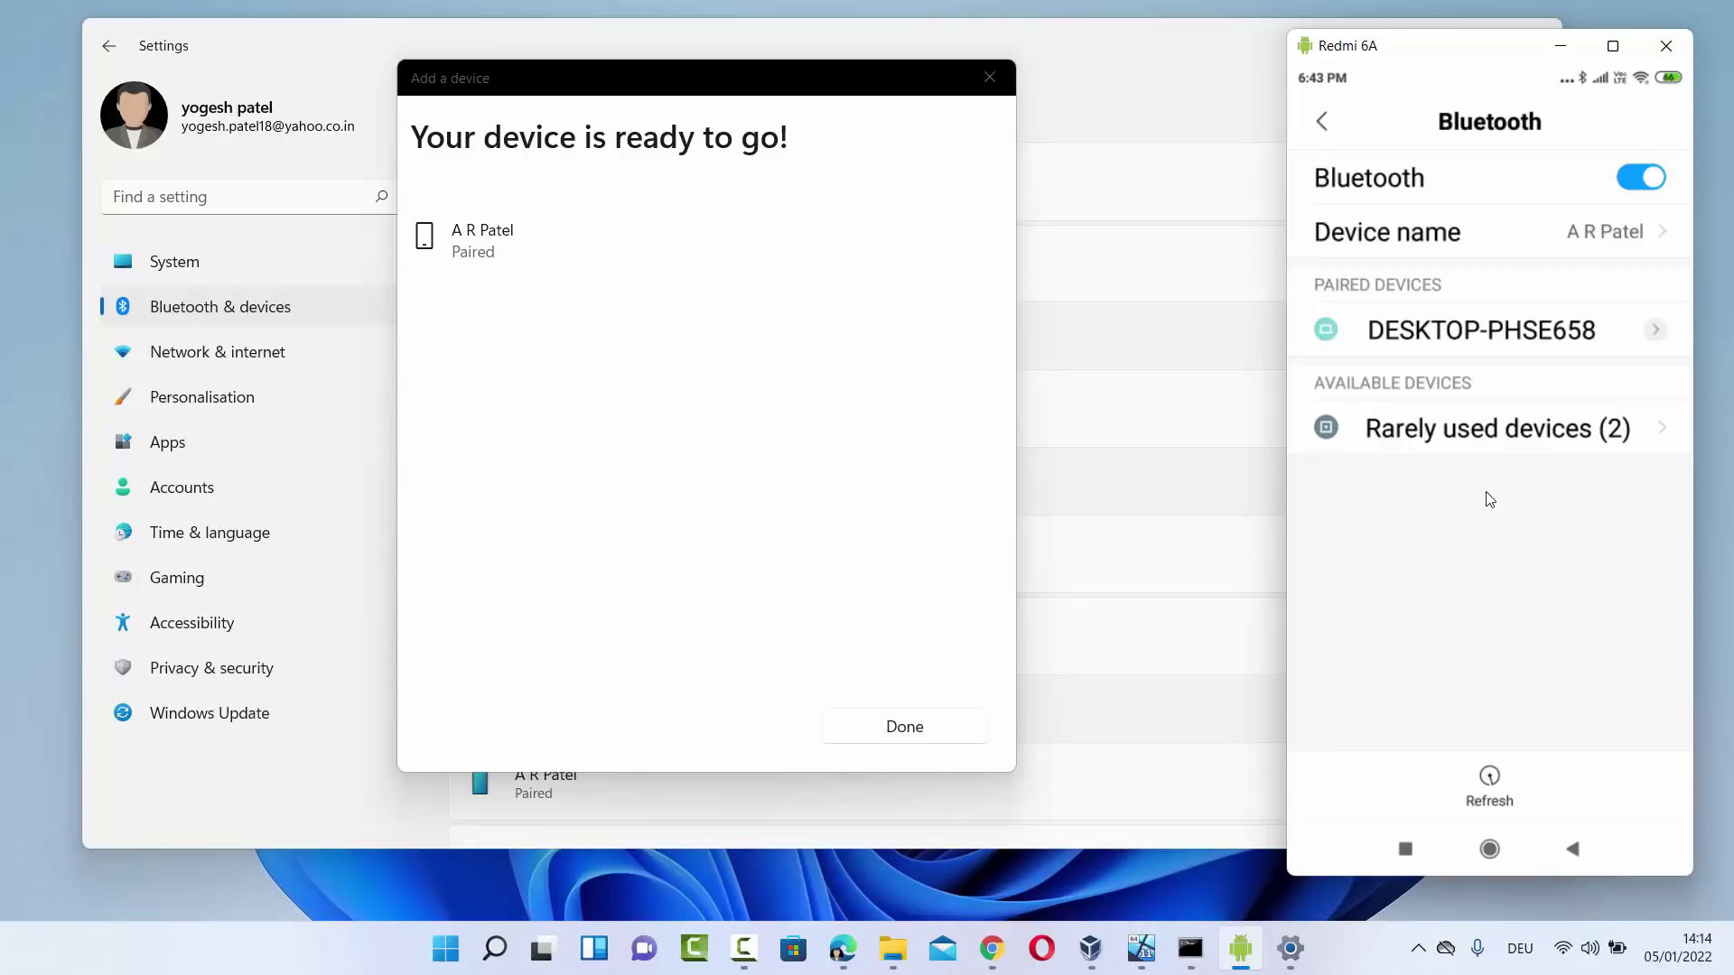
key("Return")
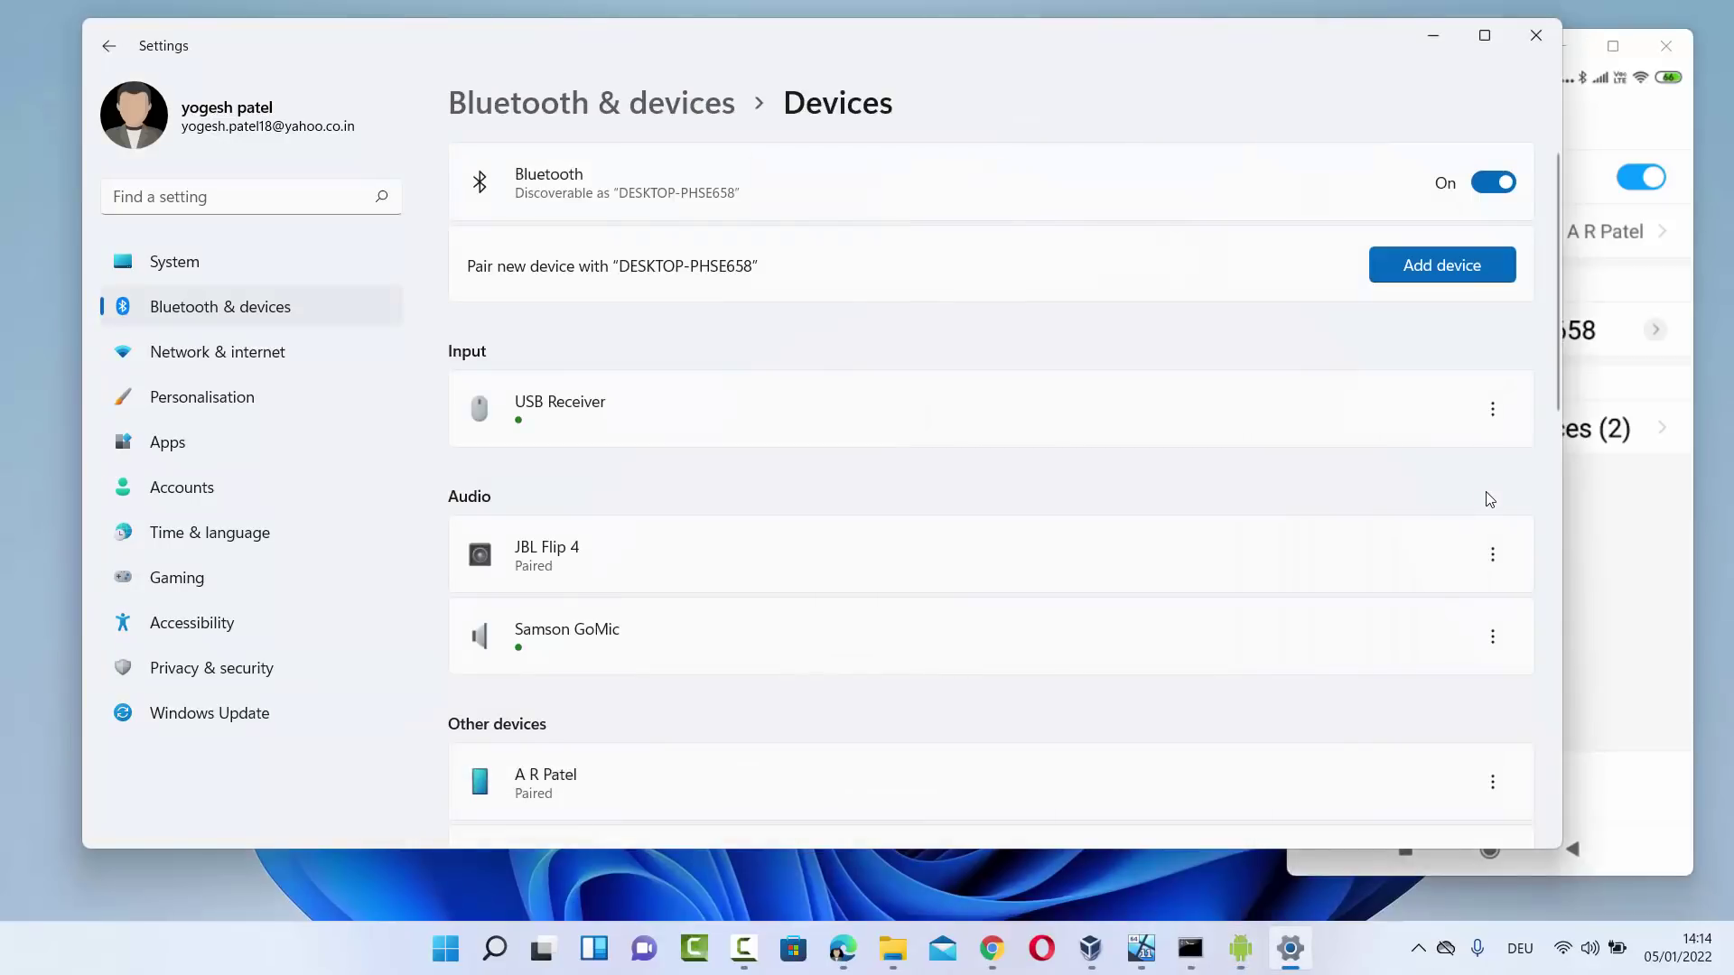
Minimize Settings, switch to File Explorer, and locate profile.png in the Pictures folder.
key("super+Down")
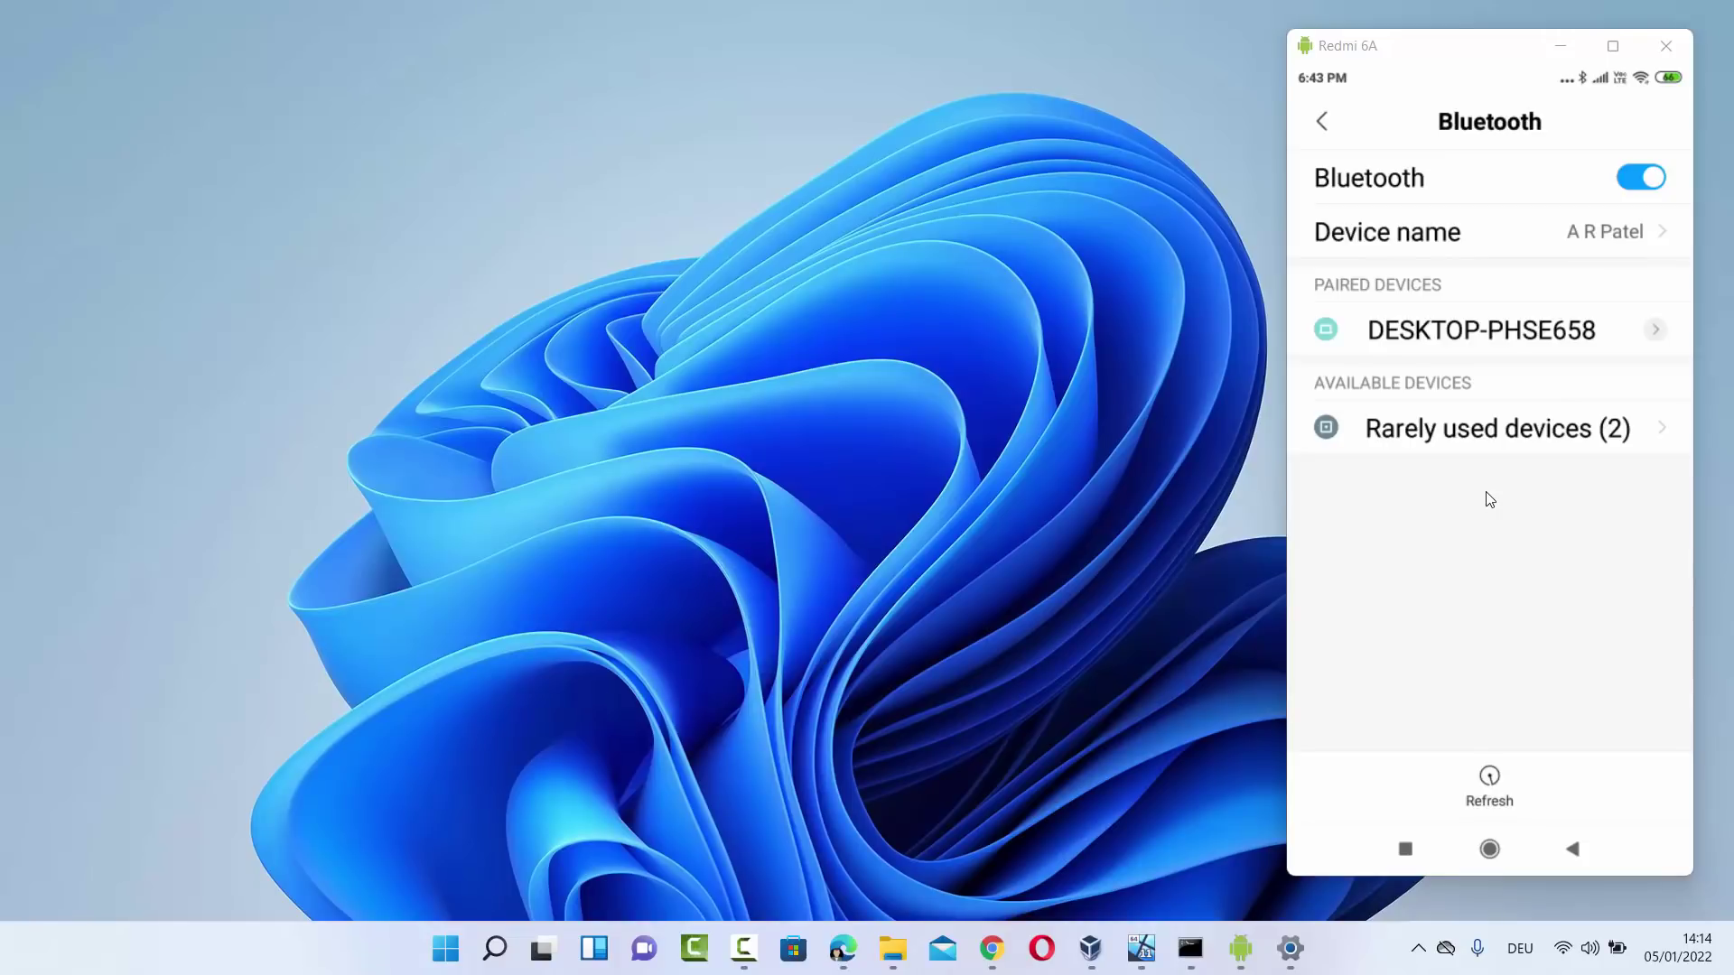
key("super+e")
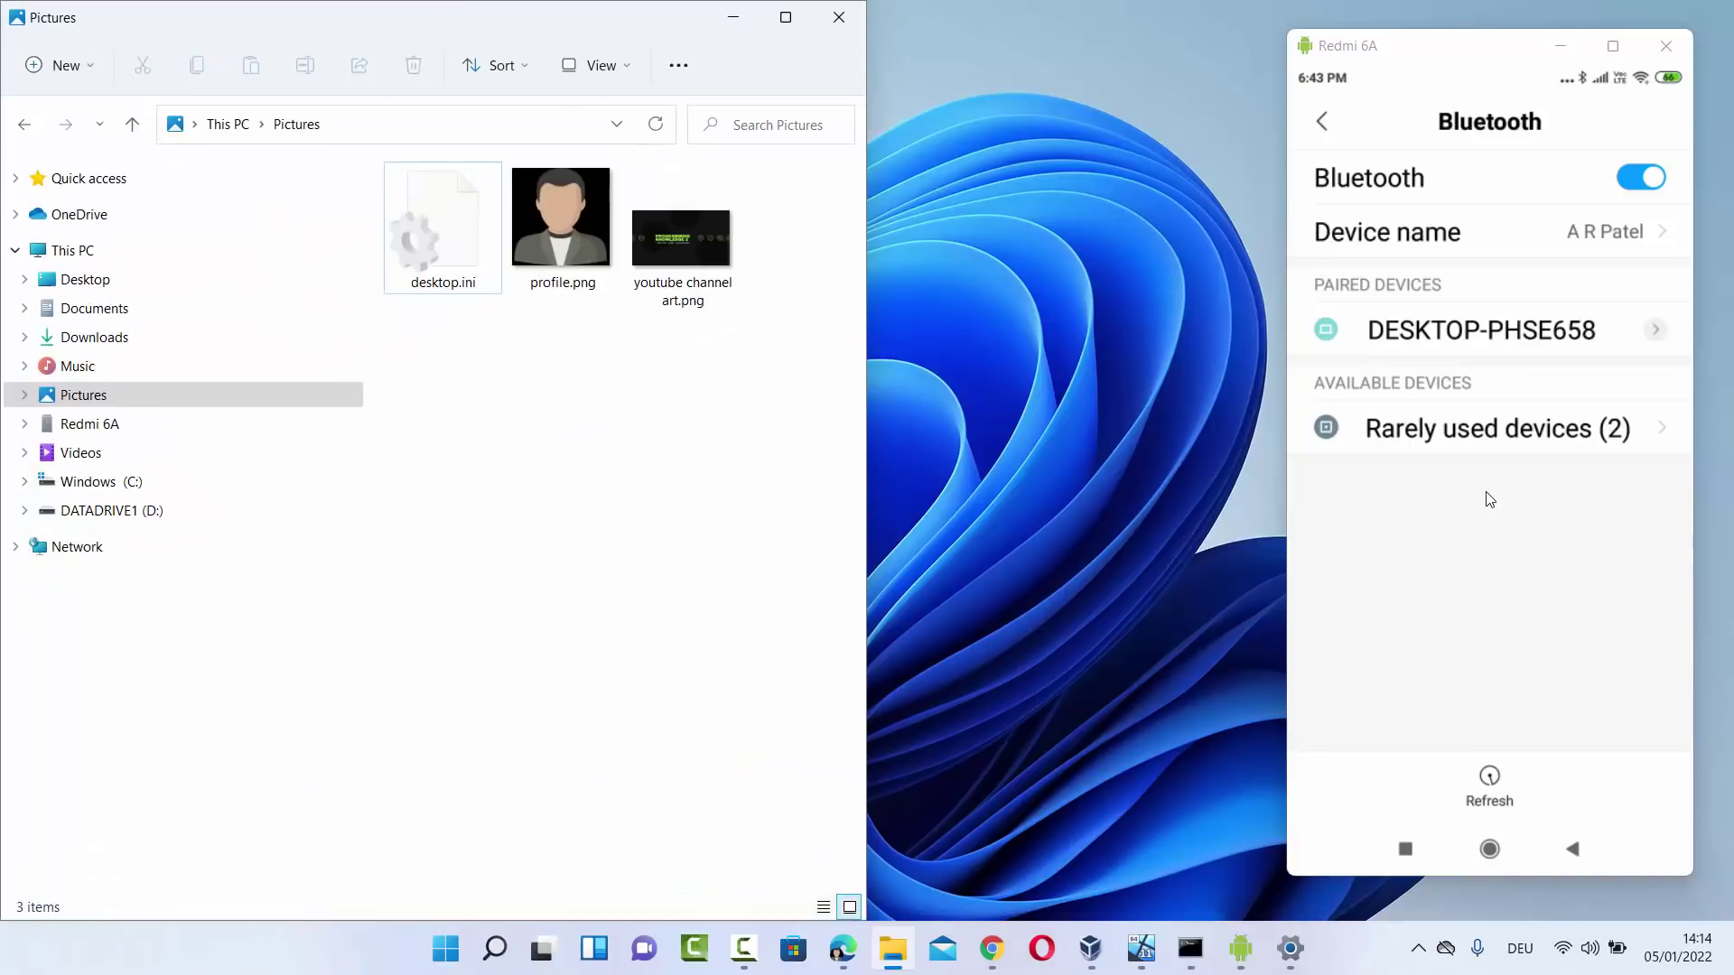
key("Right")
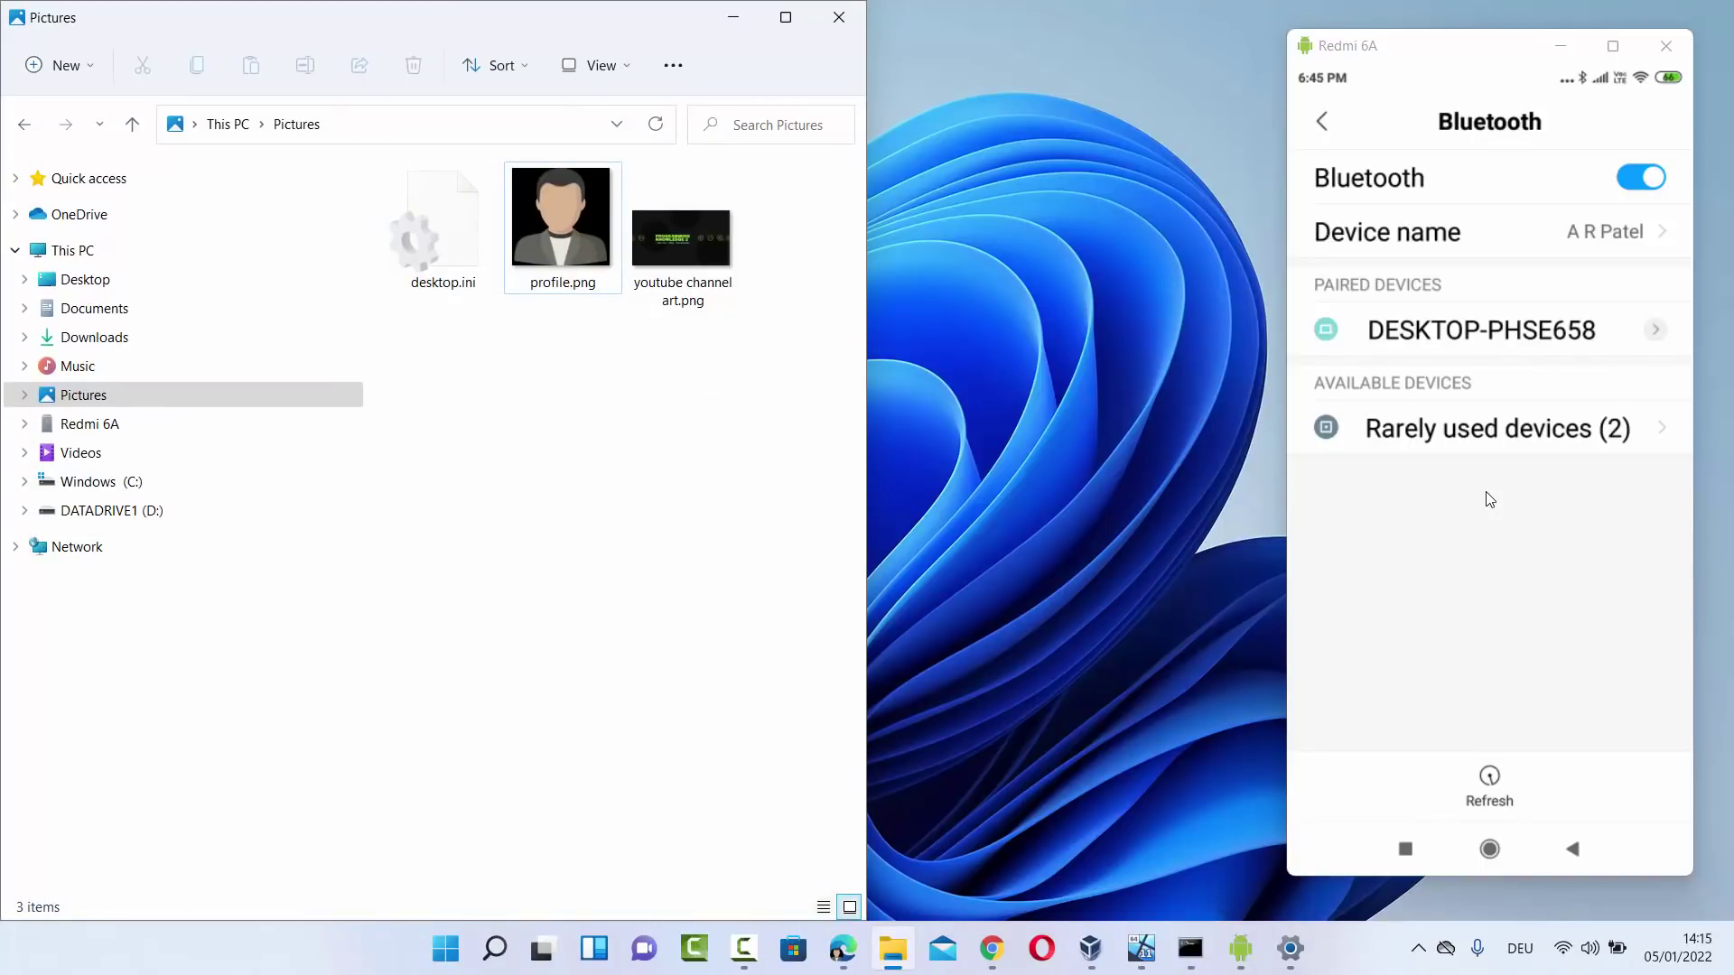
key("space")
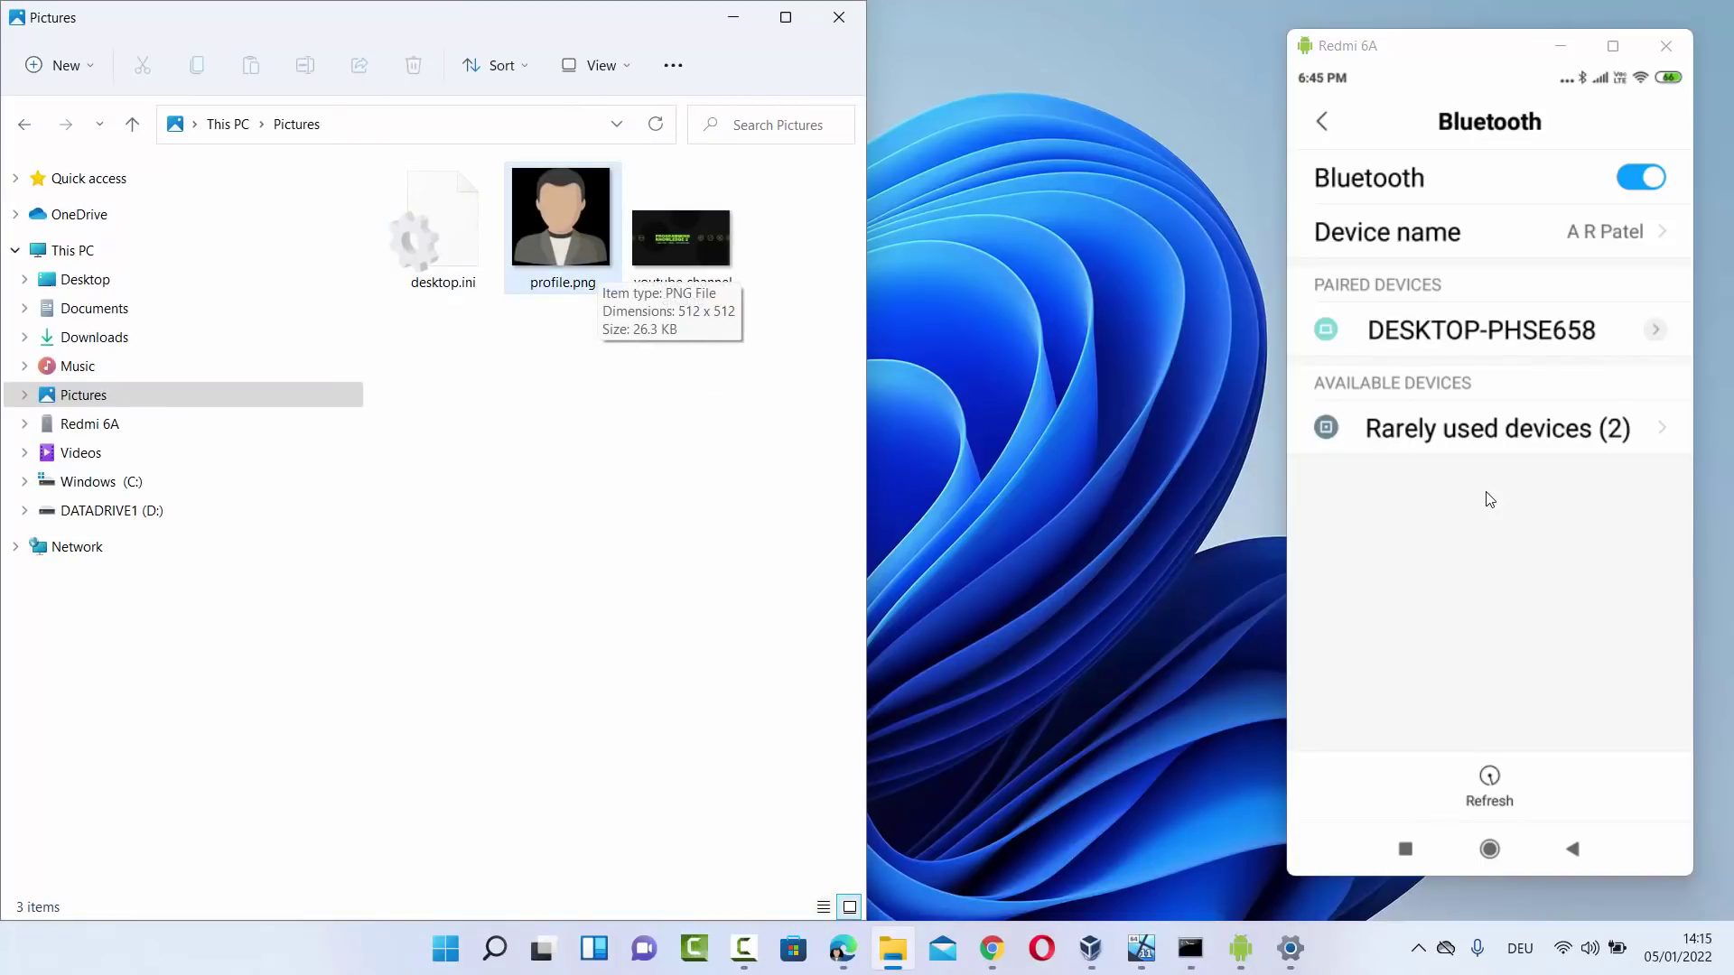
key("ctrl+space")
key("alt+d")
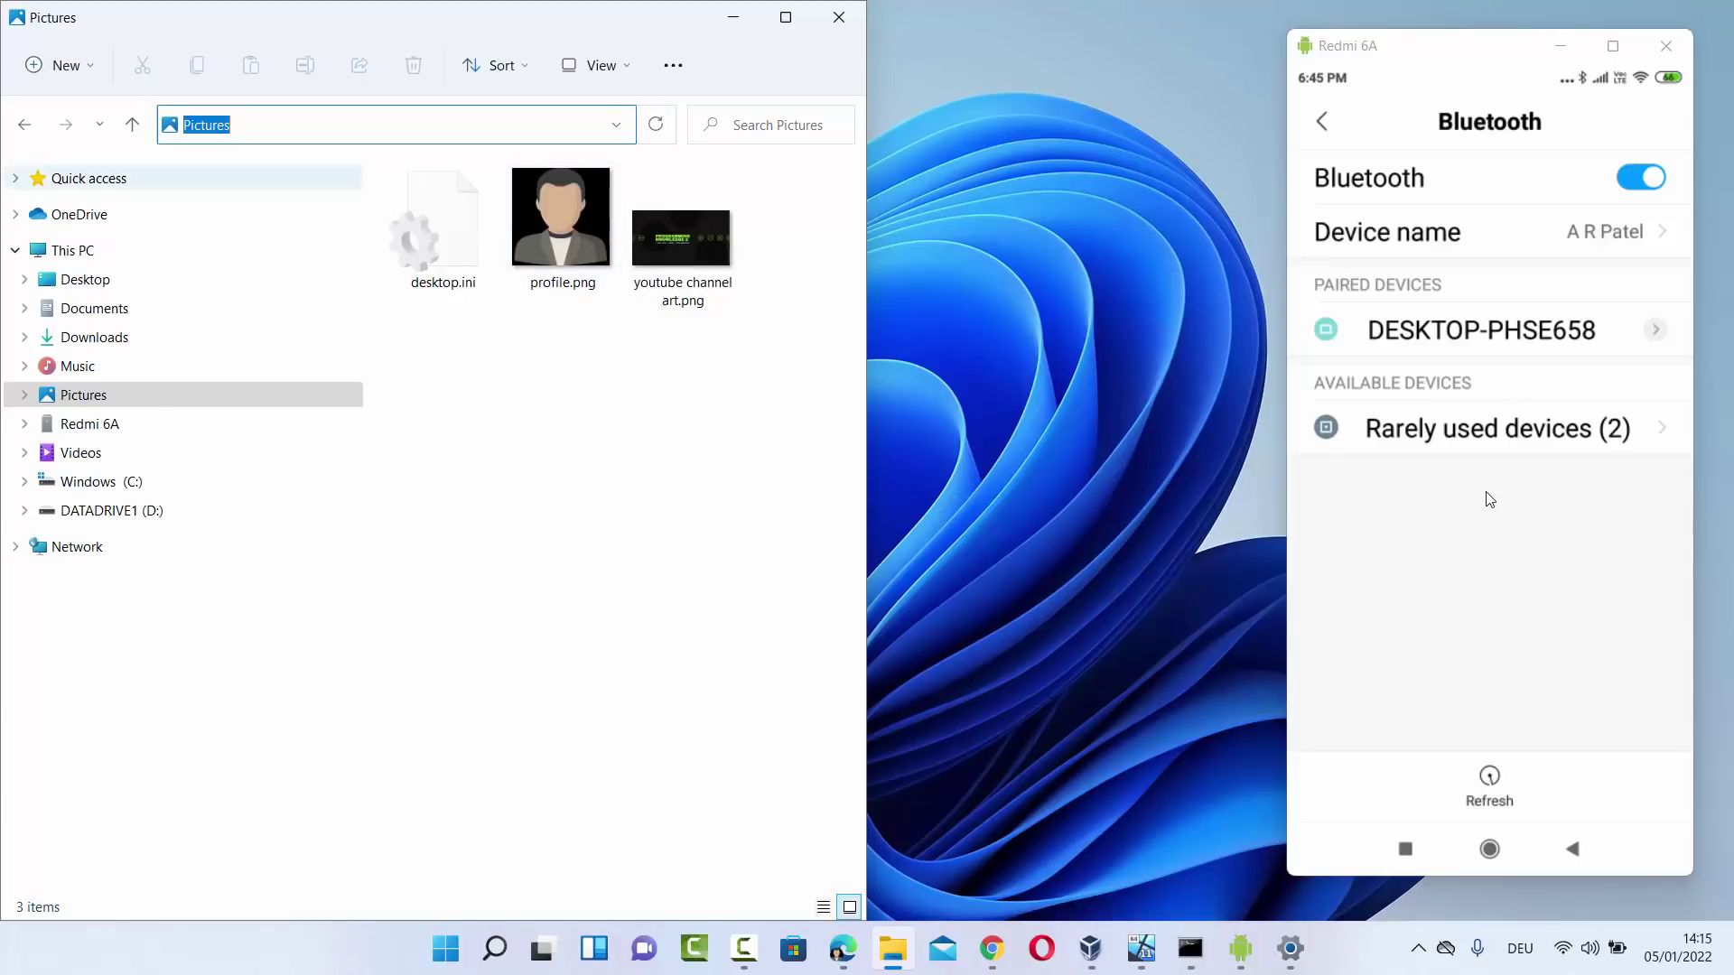
left_click(1489, 500)
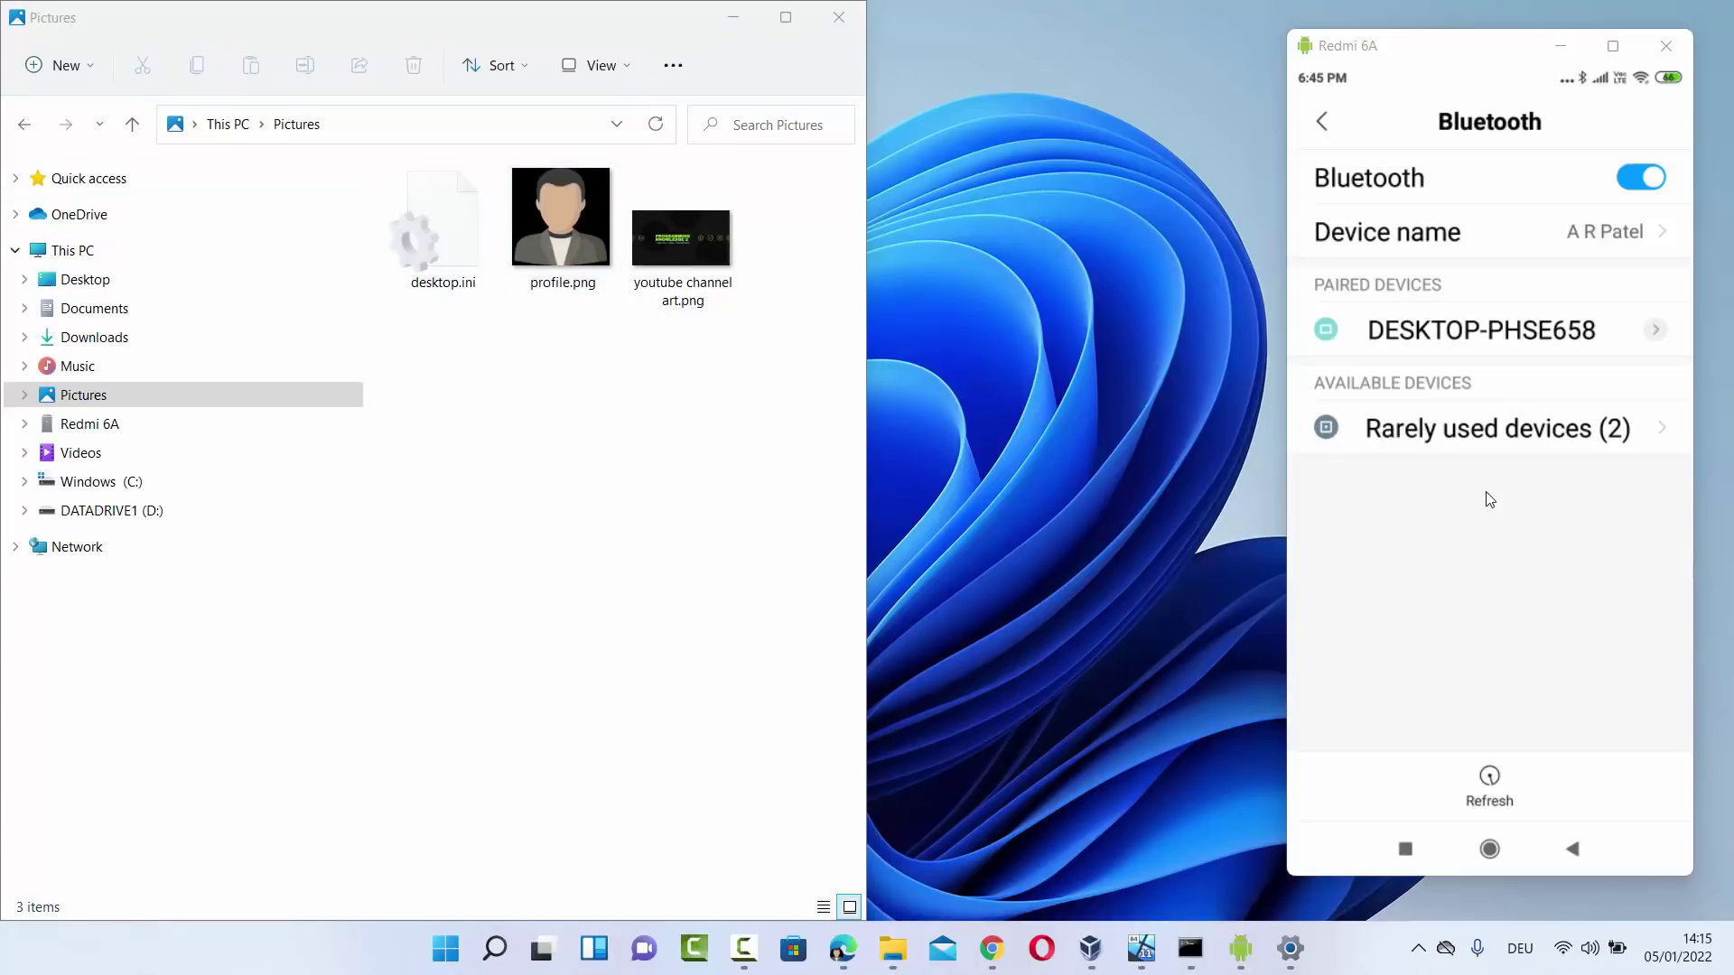
Start Send a File from the Windows Bluetooth options to open the Bluetooth File Transfer wizard.
key("super+b")
key("Return")
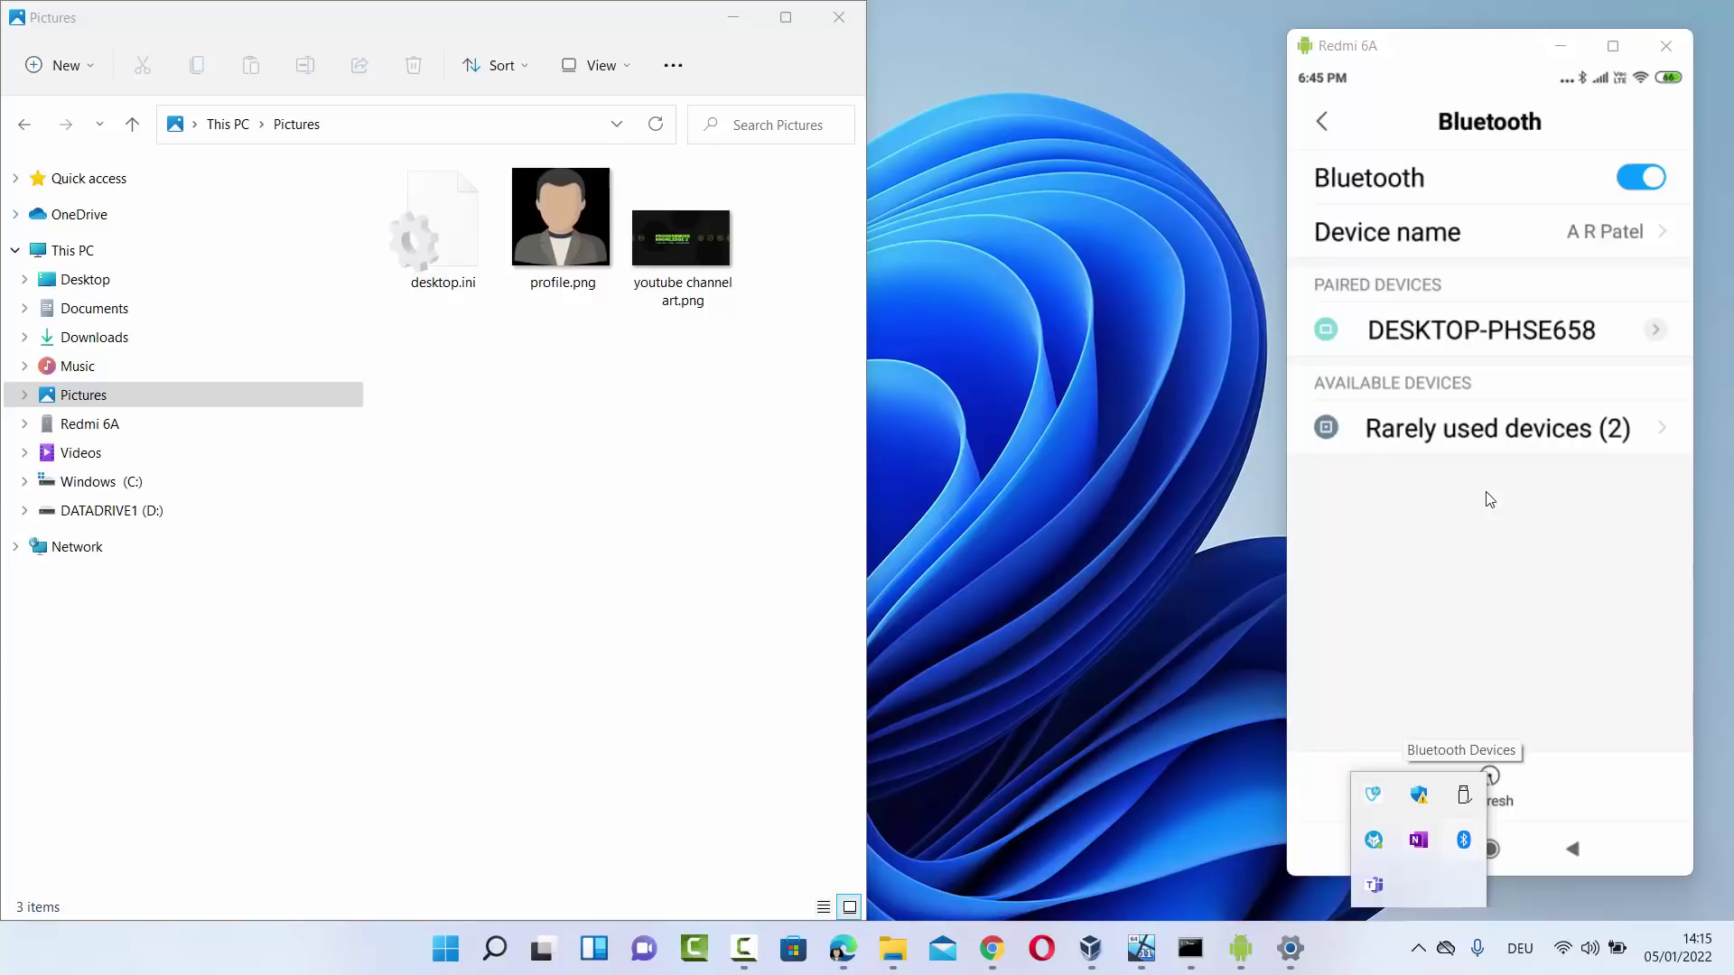
key("Return")
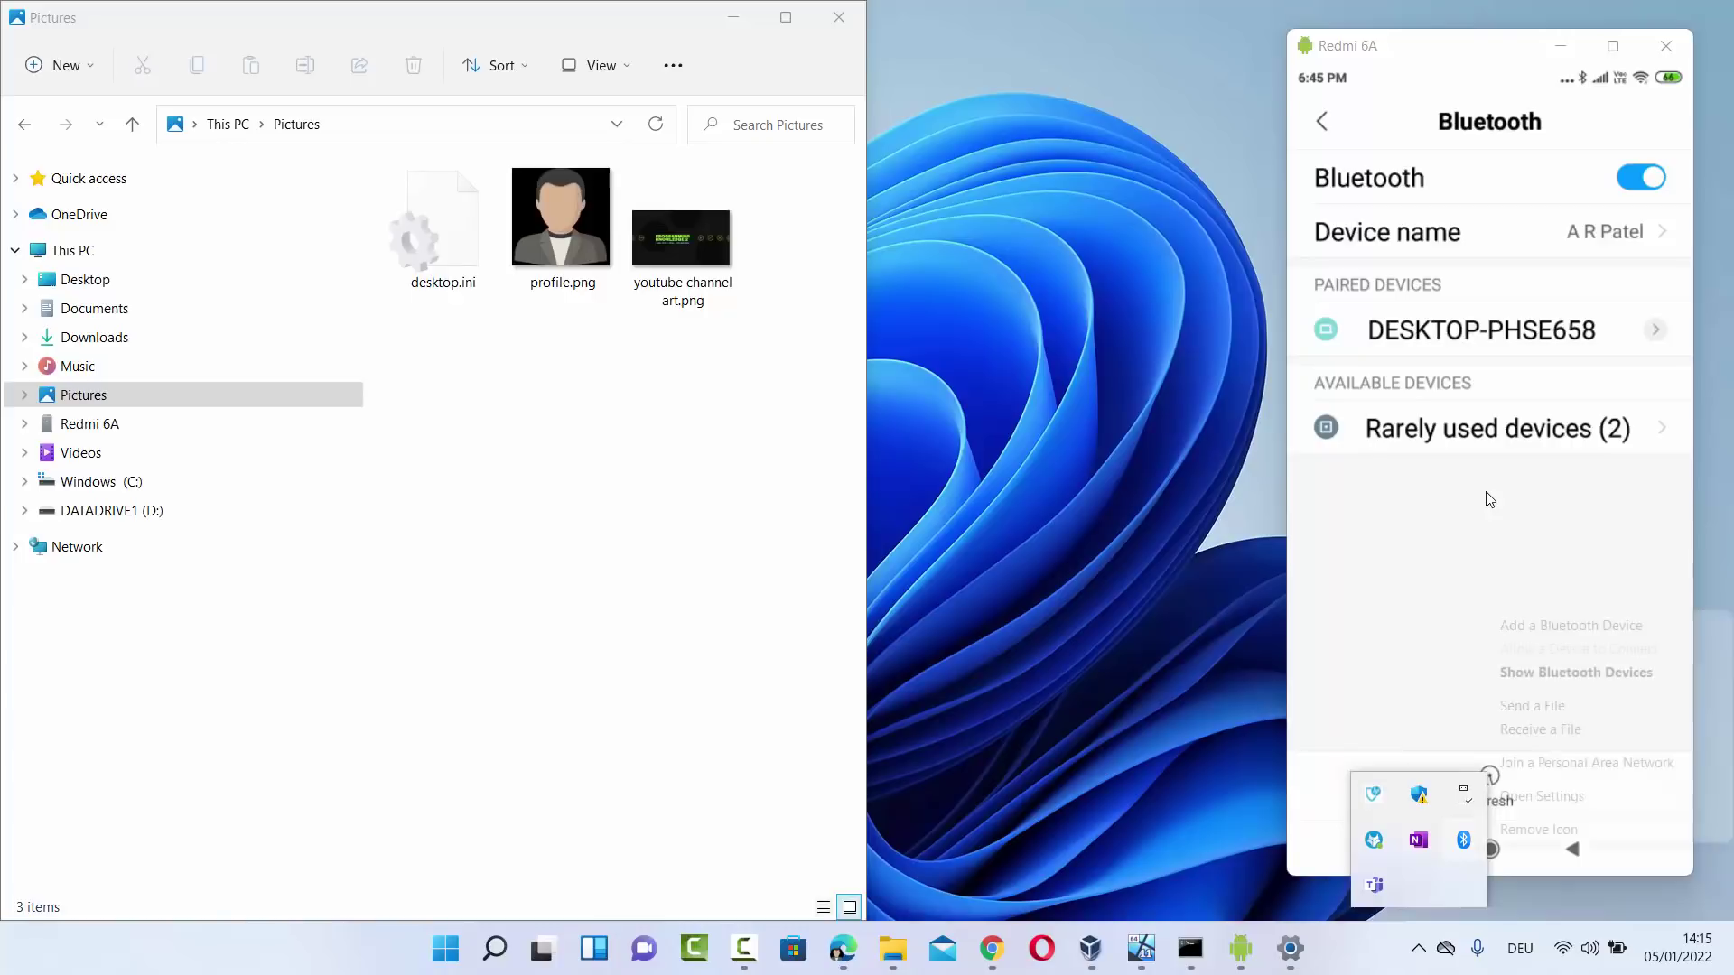
key("Up")
key("Up")
key("Up")
key("Up")
key("Up")
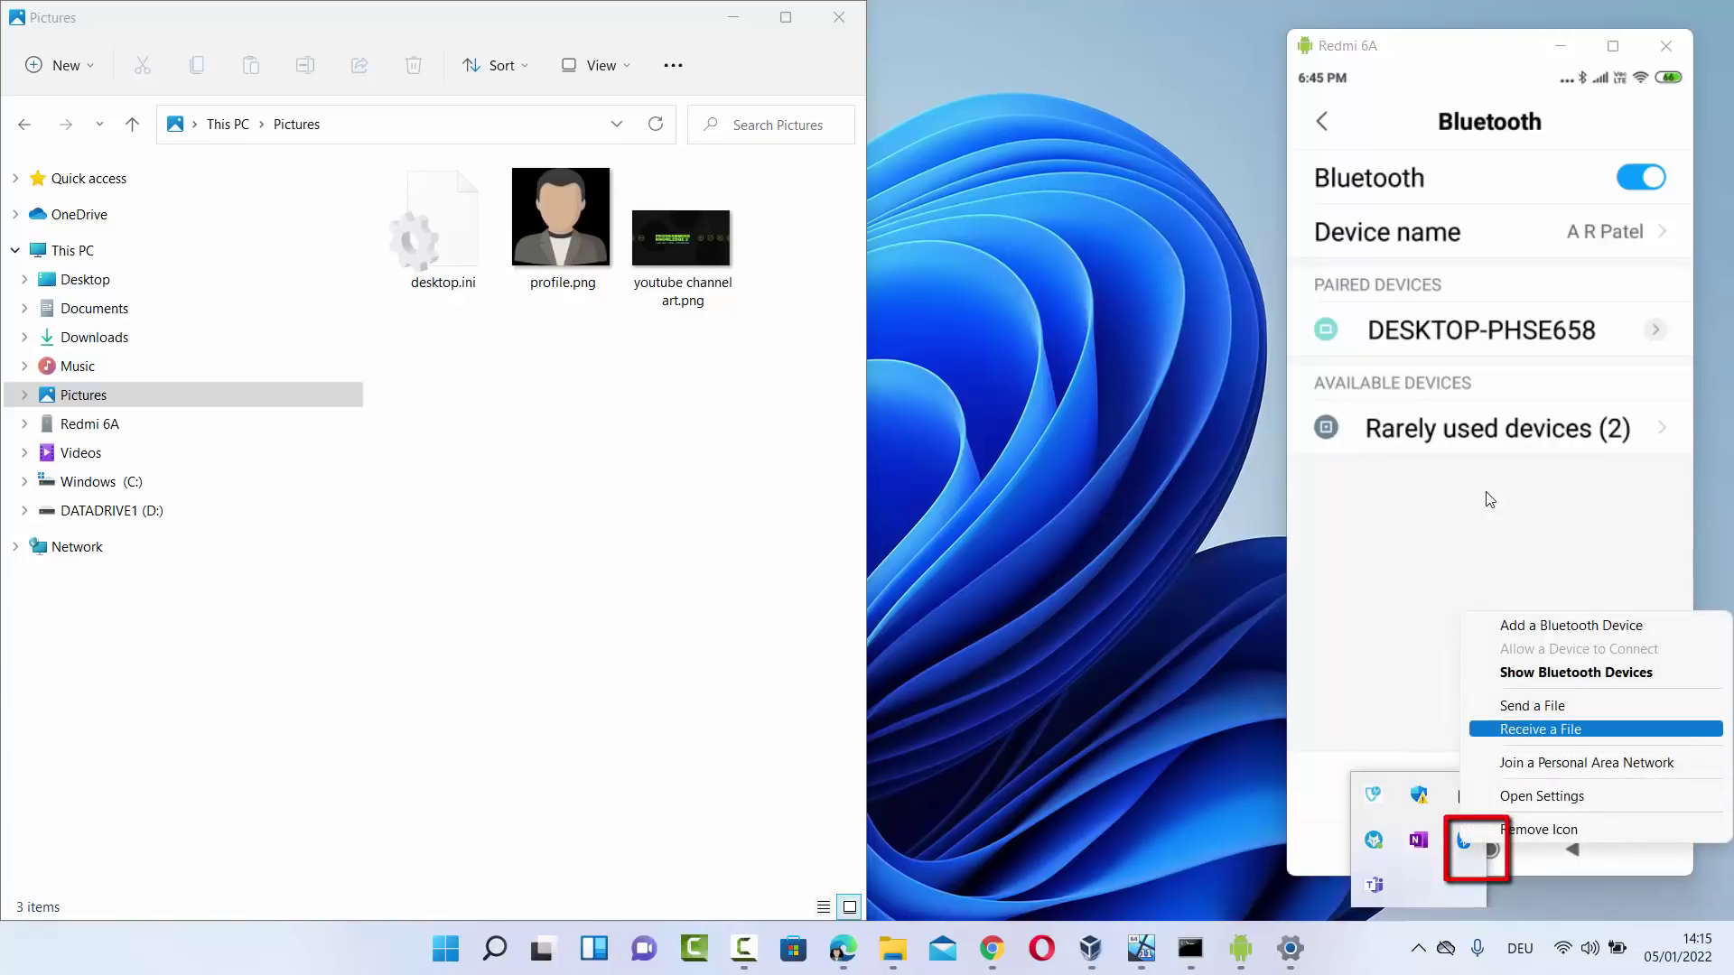
key("Down")
key("Down")
key("Down")
key("Up")
key("Up")
key("Up")
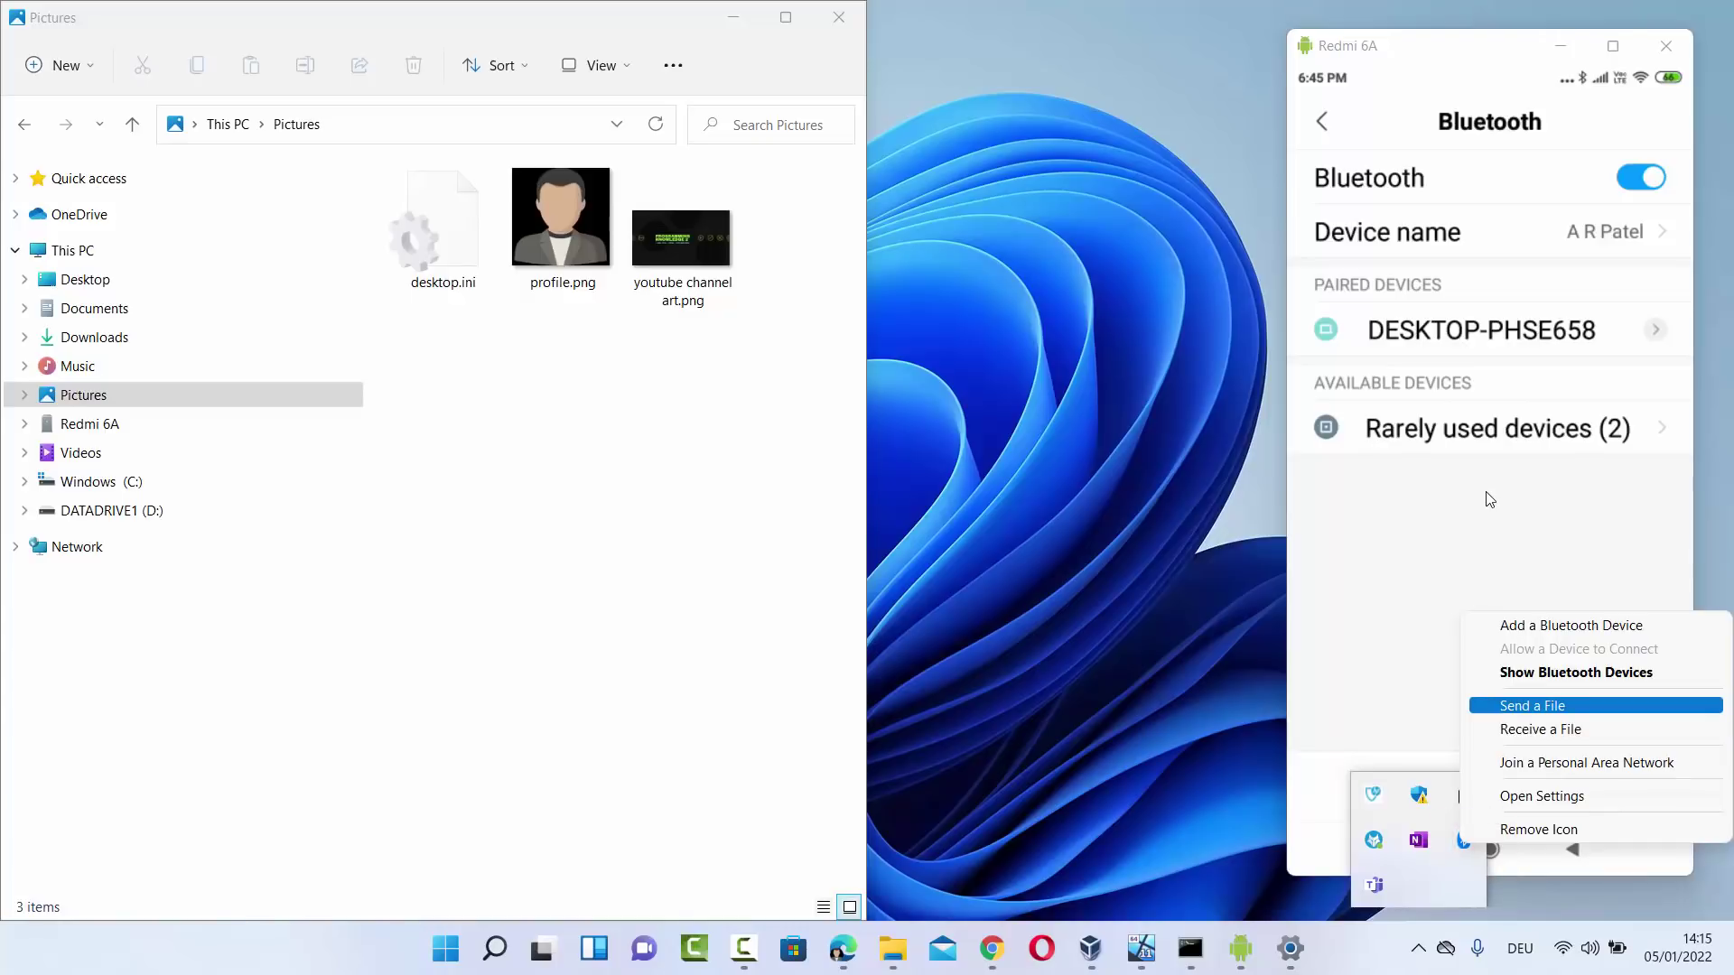
key("Return")
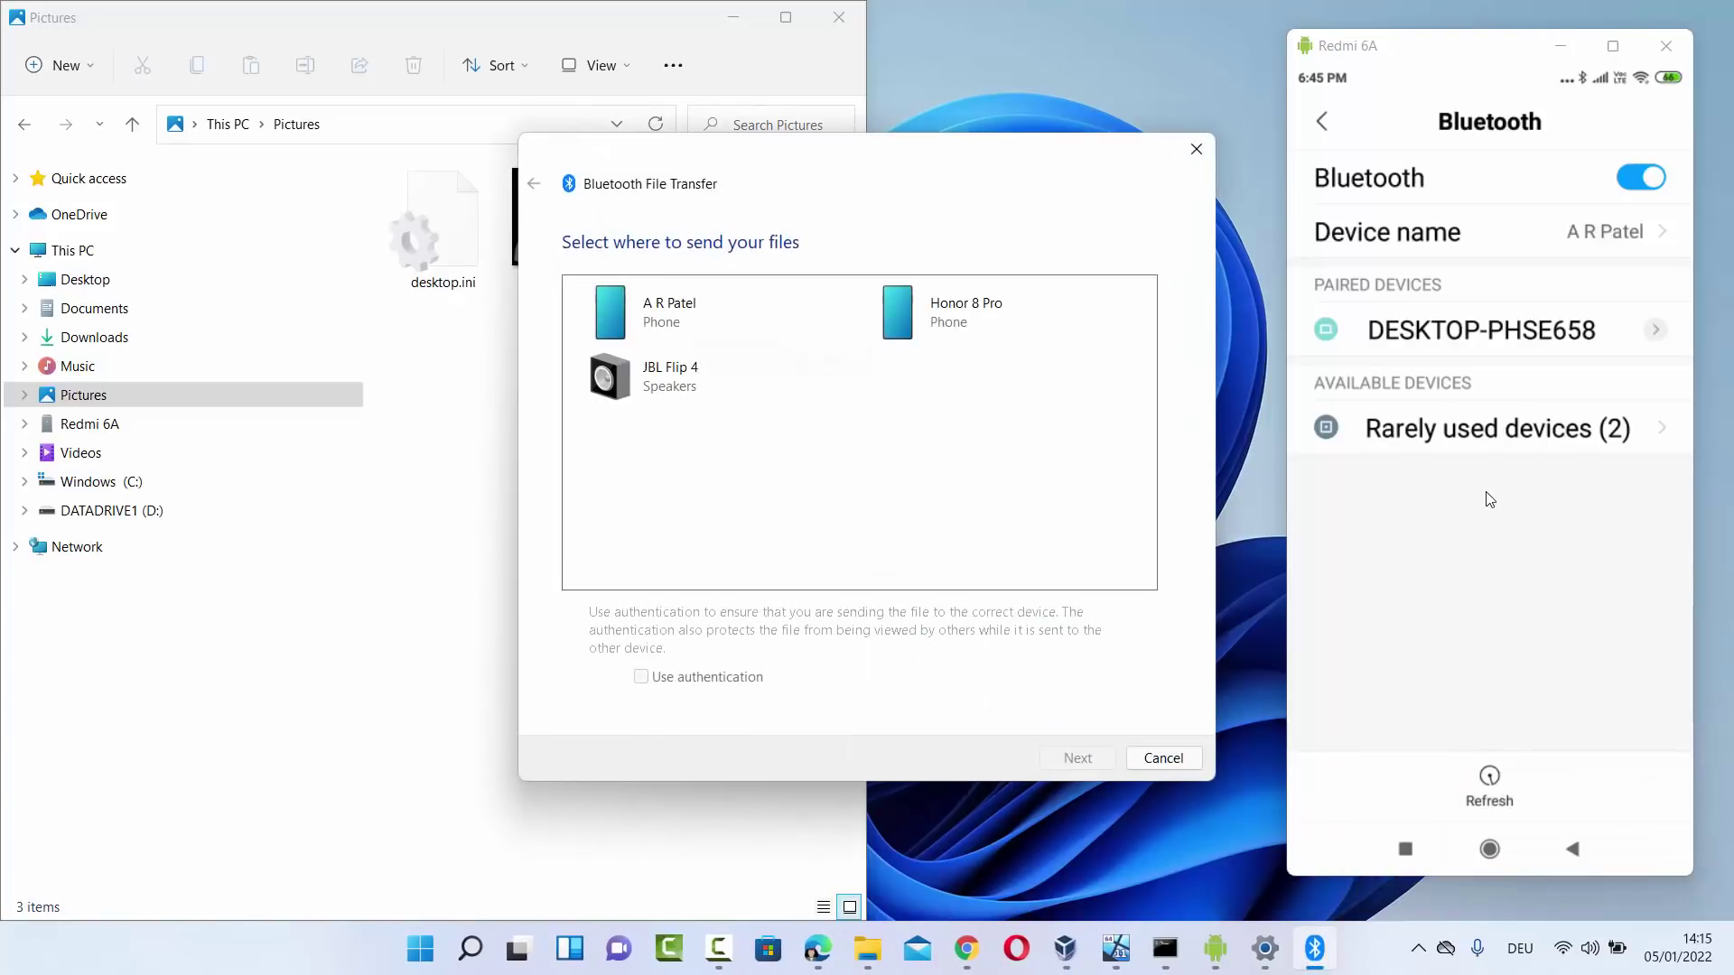
Choose the newly paired phone as the destination for the Bluetooth file transfer and continue to the file selection.
key("Tab")
key("space")
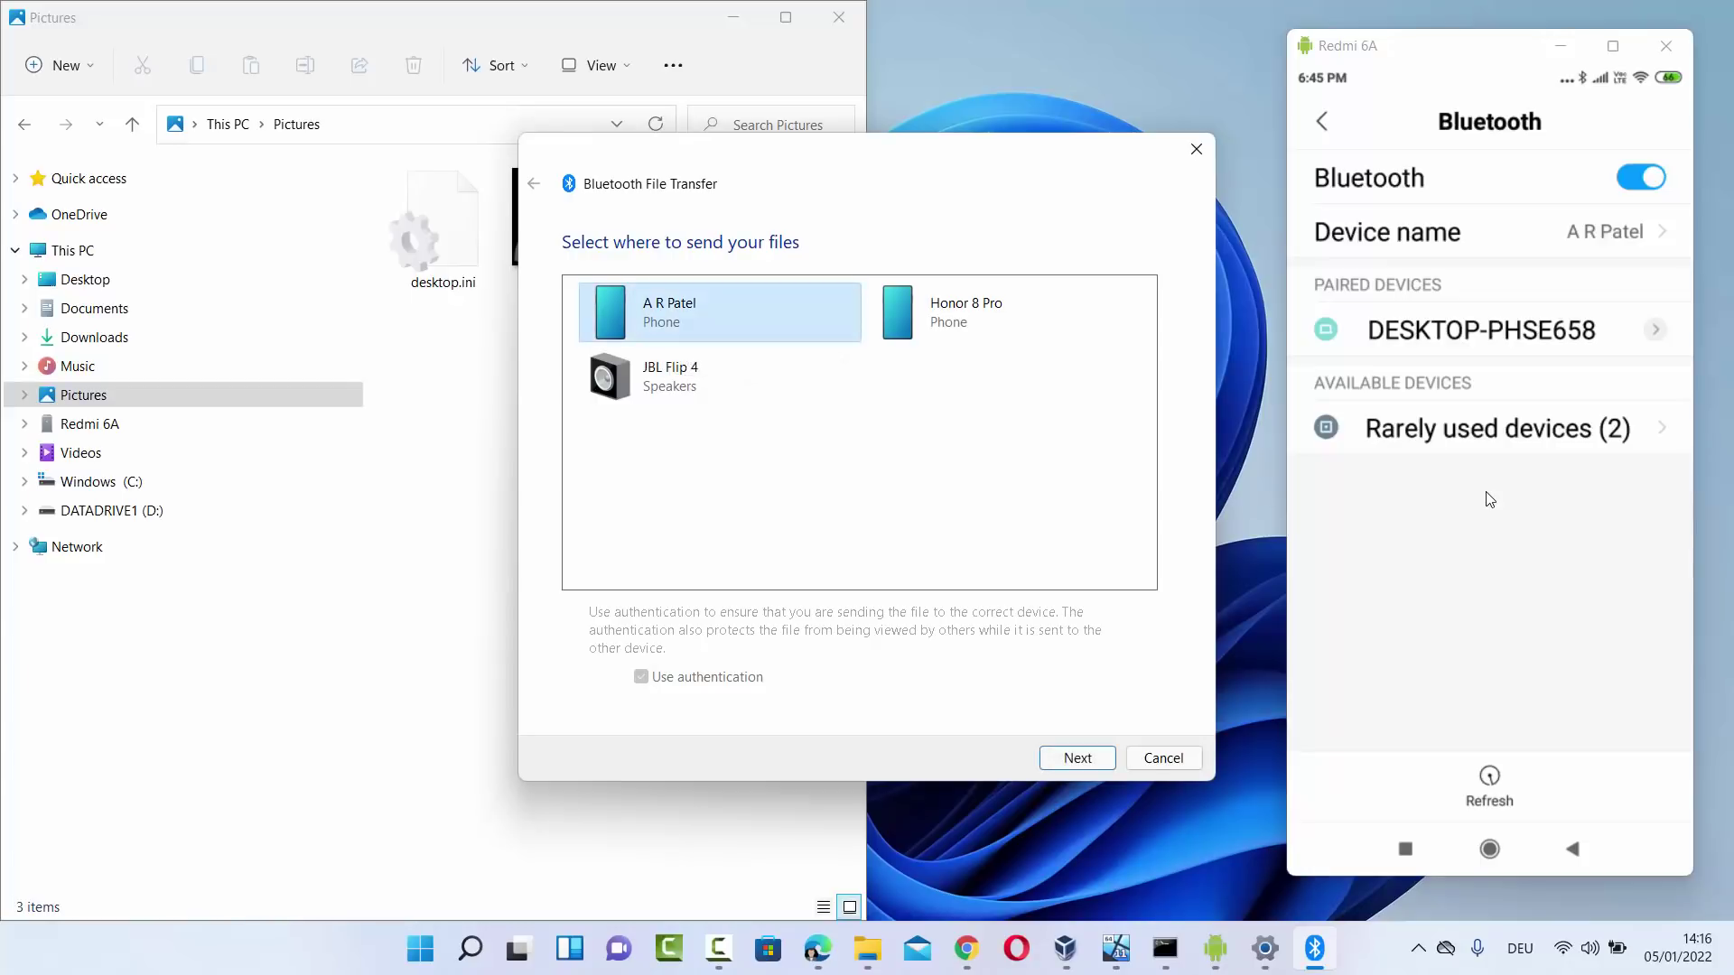
key("Return")
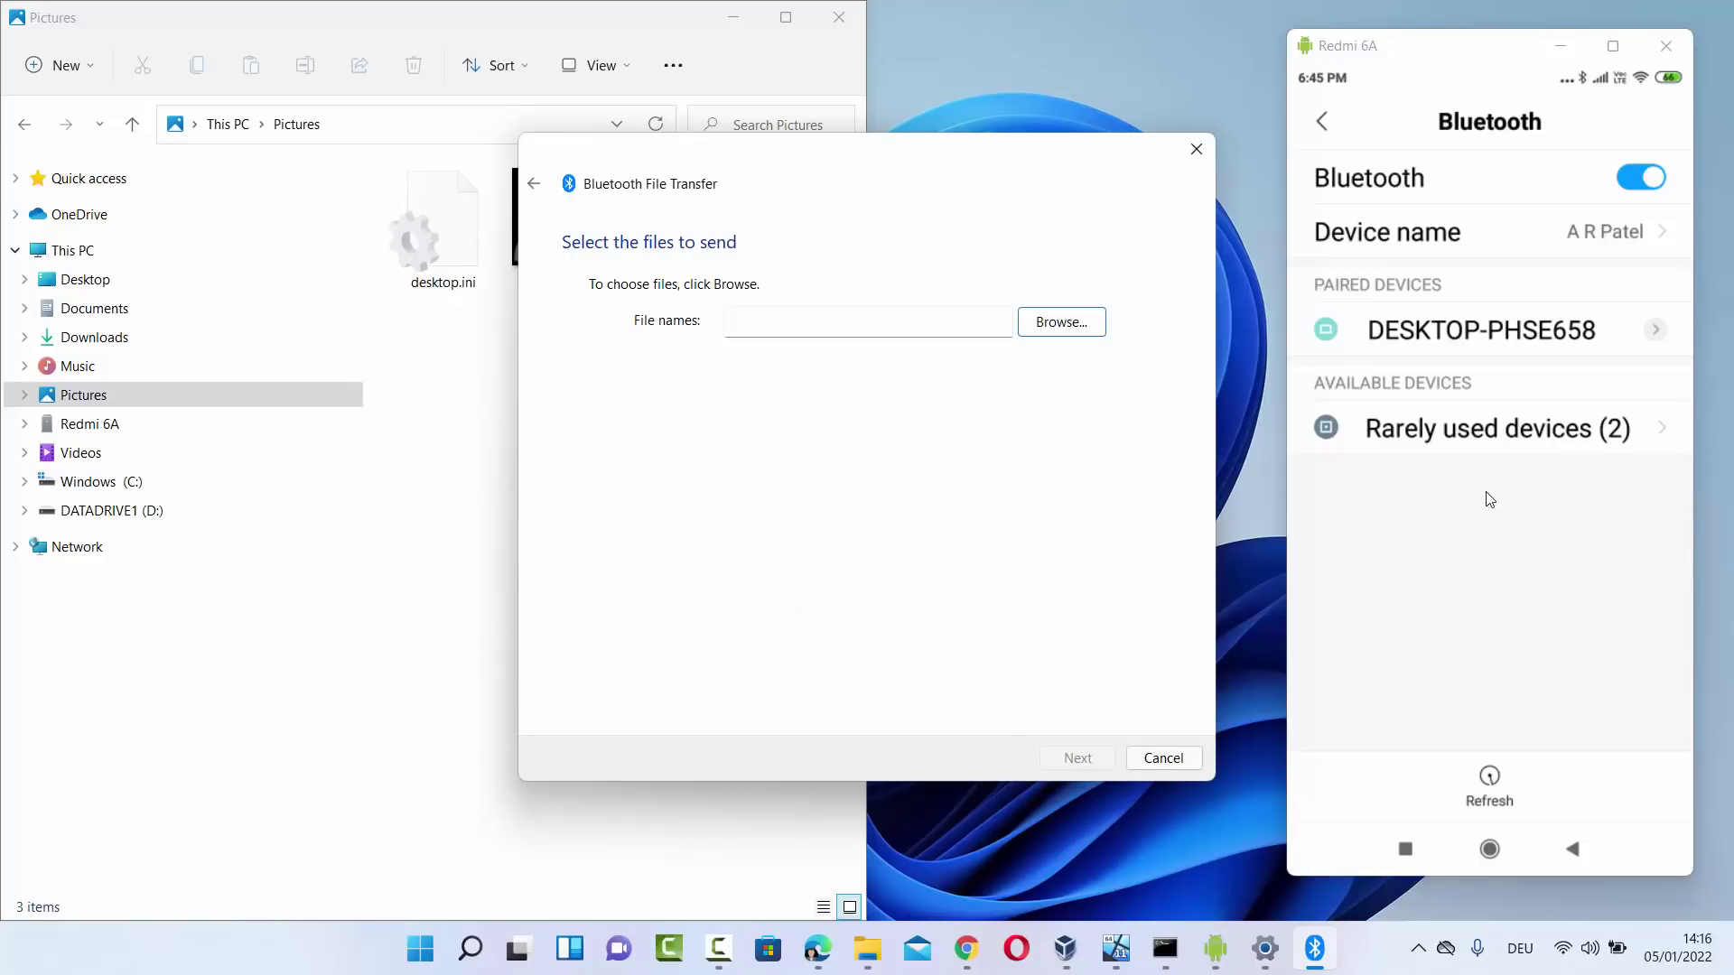
Select profile.png from the Pictures folder as the file to send and start the transfer to the phone.
key("space")
key("shift+Tab")
key("shift+Tab")
key("Down")
key("Down")
key("Down")
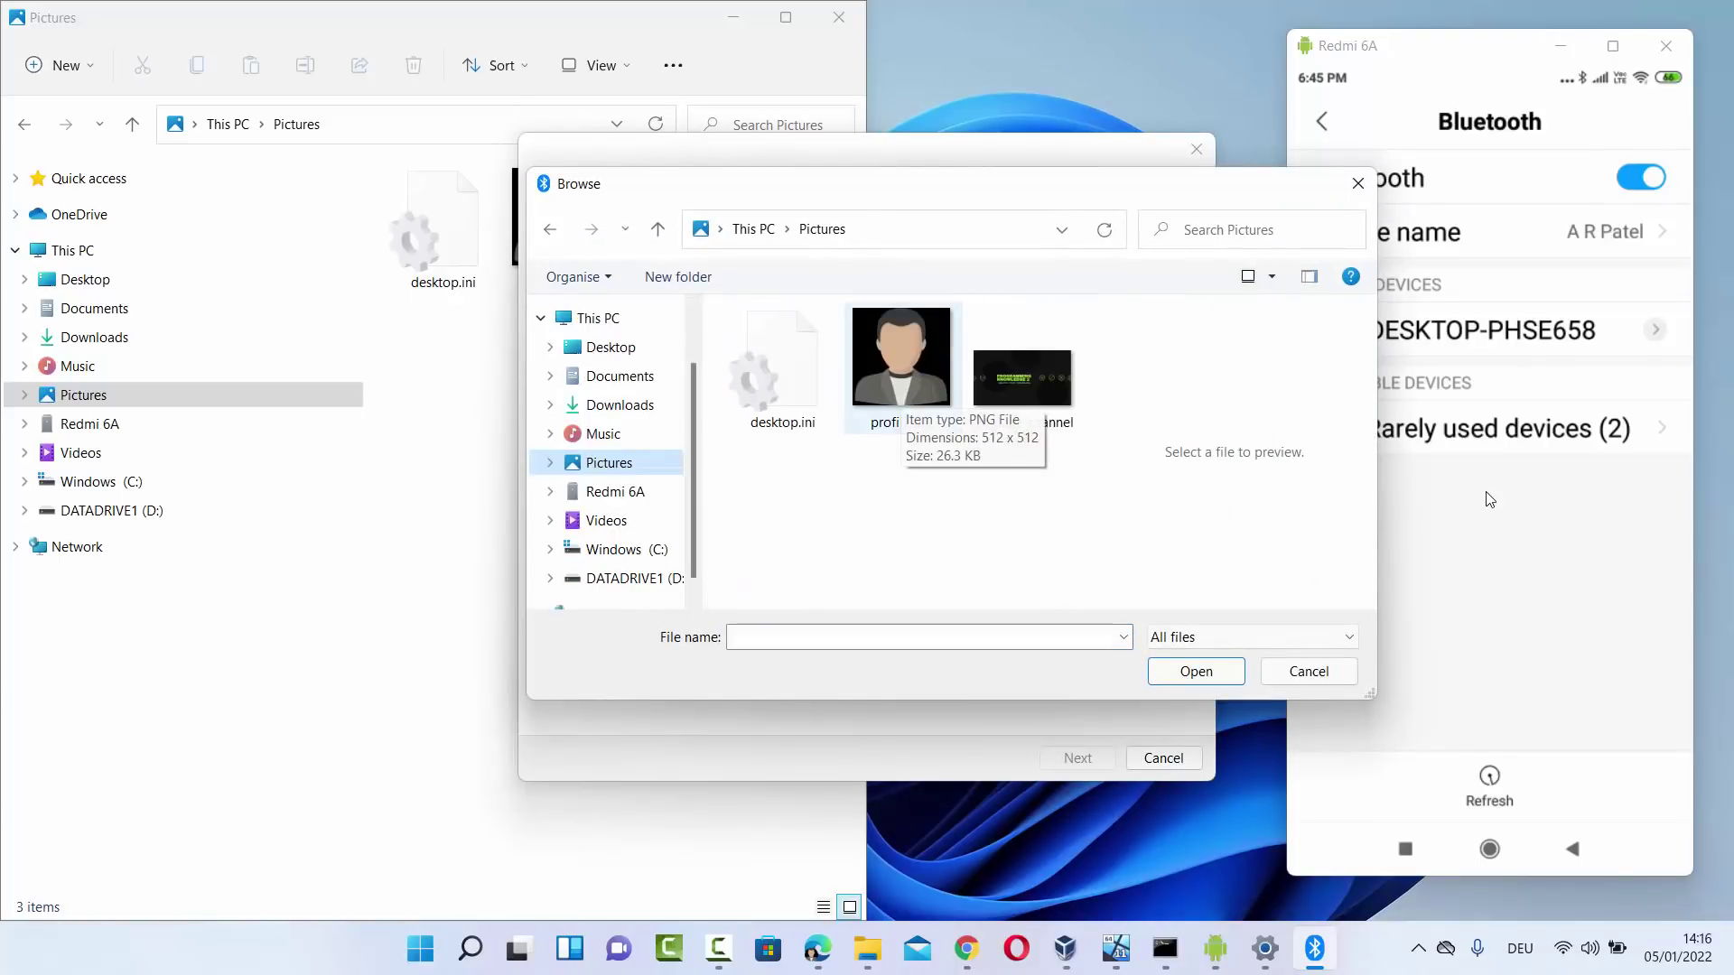
key("space")
key("Return")
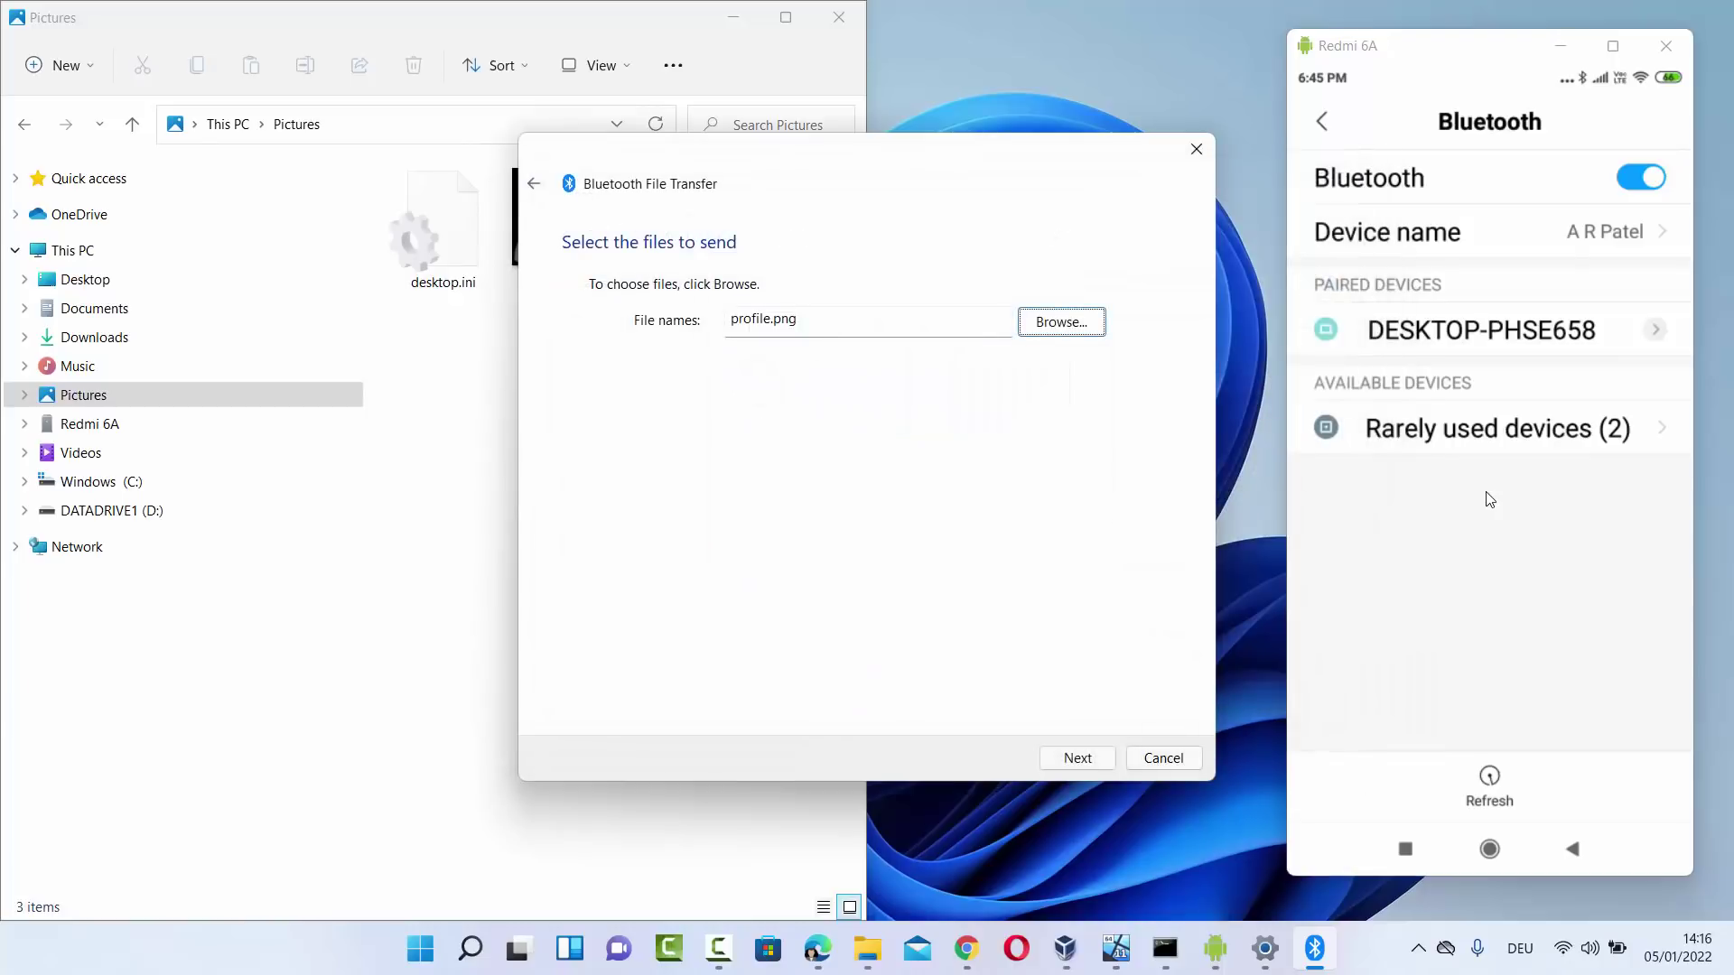
key("Tab")
key("Return")
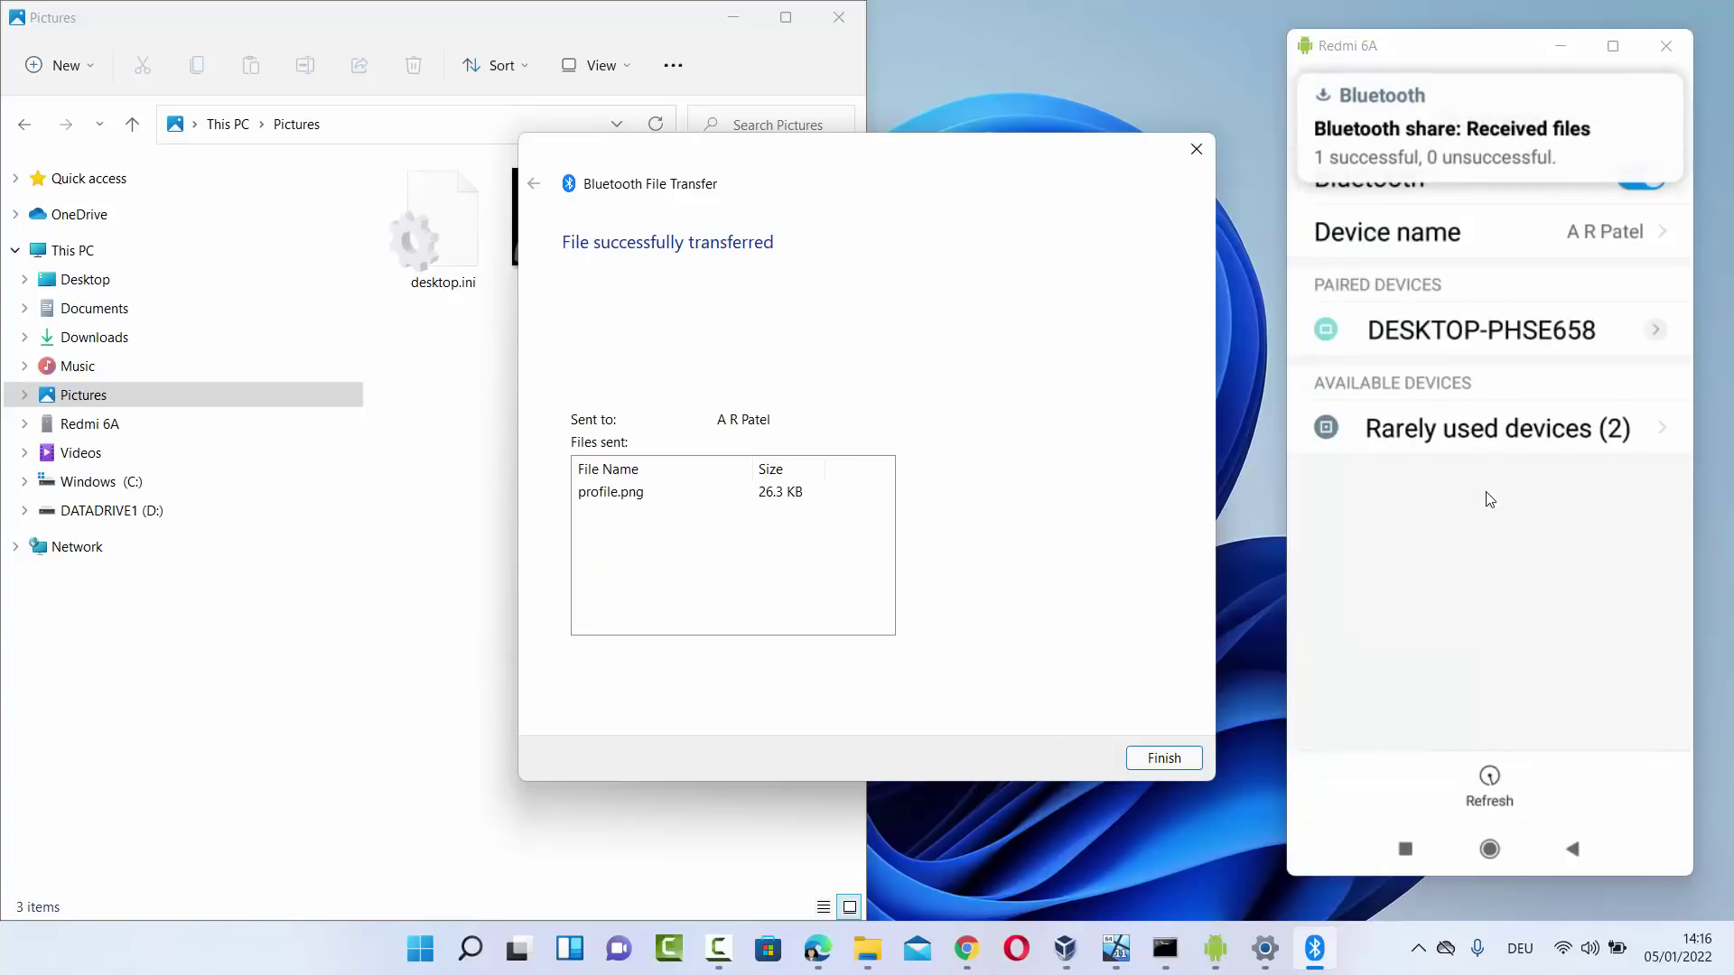
Open the received picture on the phone from its Bluetooth share notification, and close the file transfer wizard.
key("alt+n")
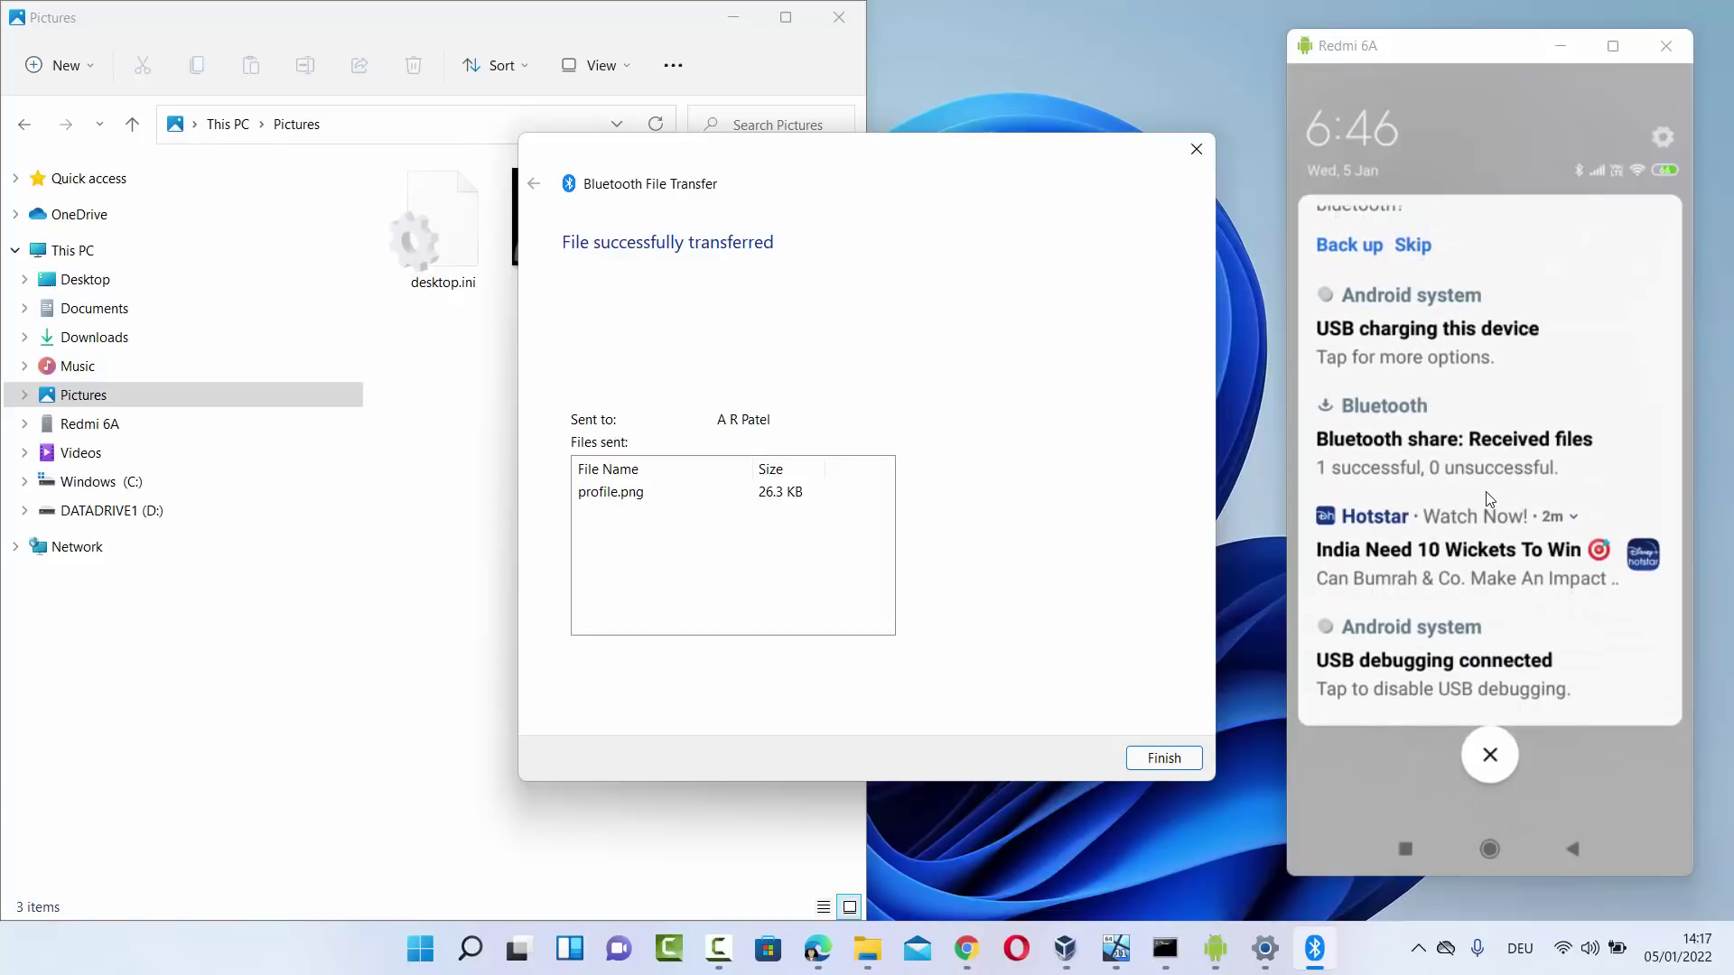
left_click(1489, 488)
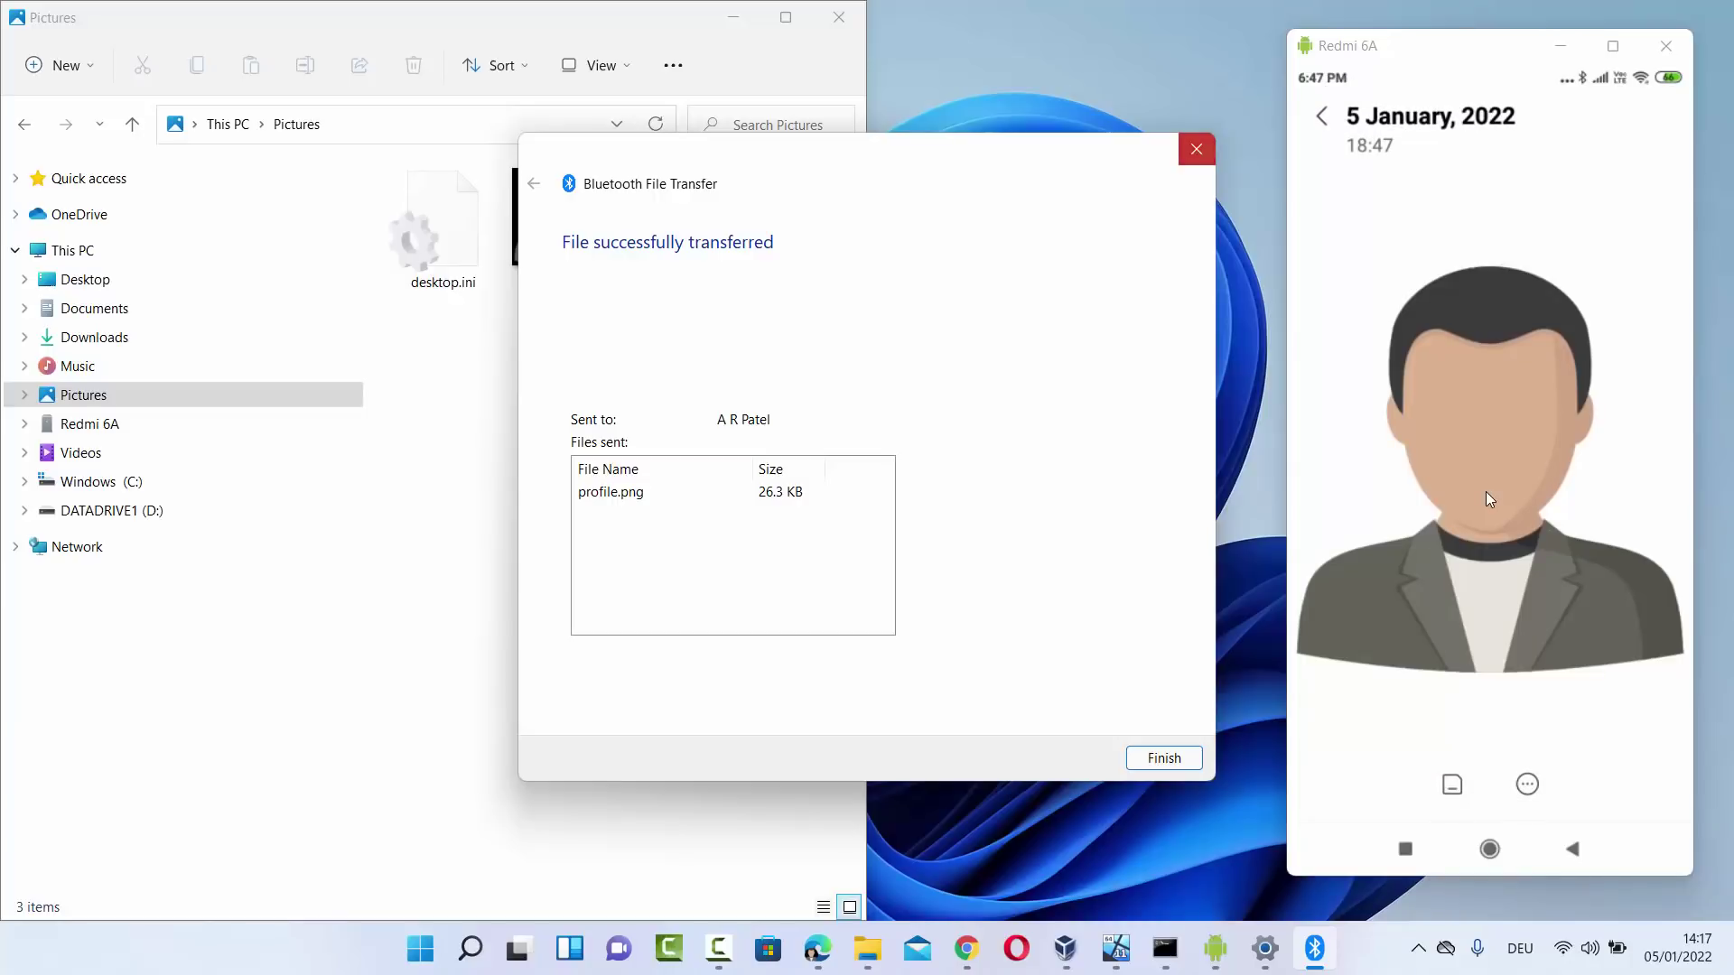
left_click(1197, 149)
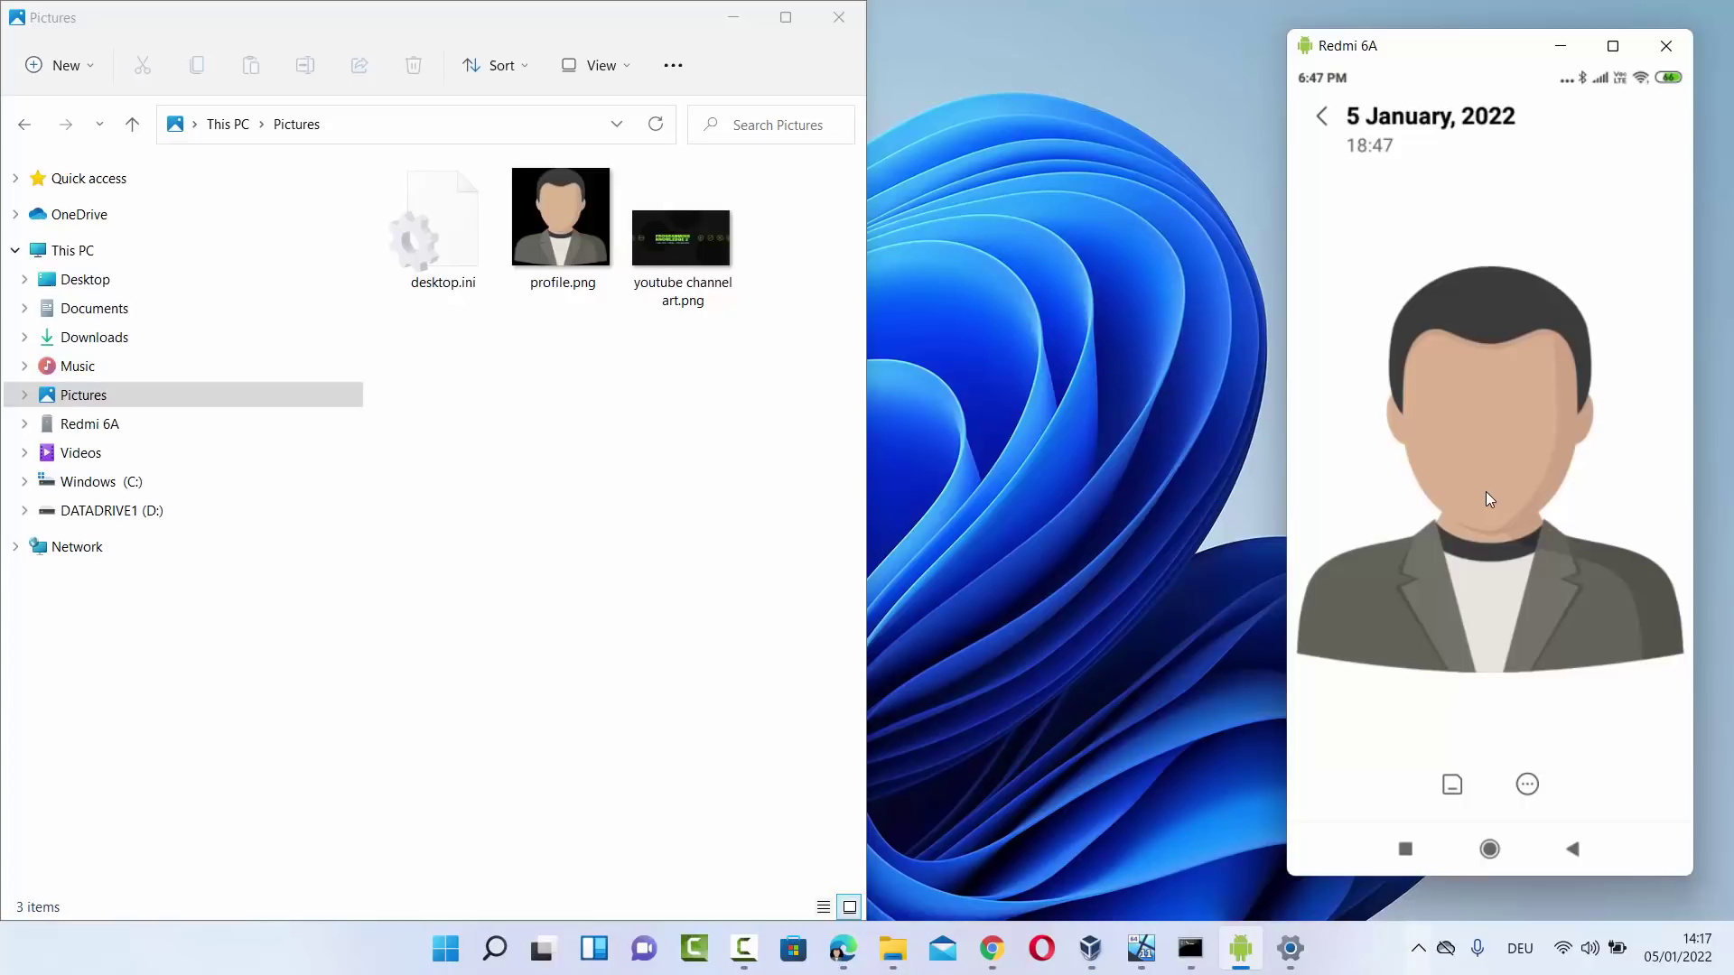
Start Receive a File from the Windows Bluetooth options and move the transfer wizard clear of the Pictures file list.
key("super+b")
key("Return")
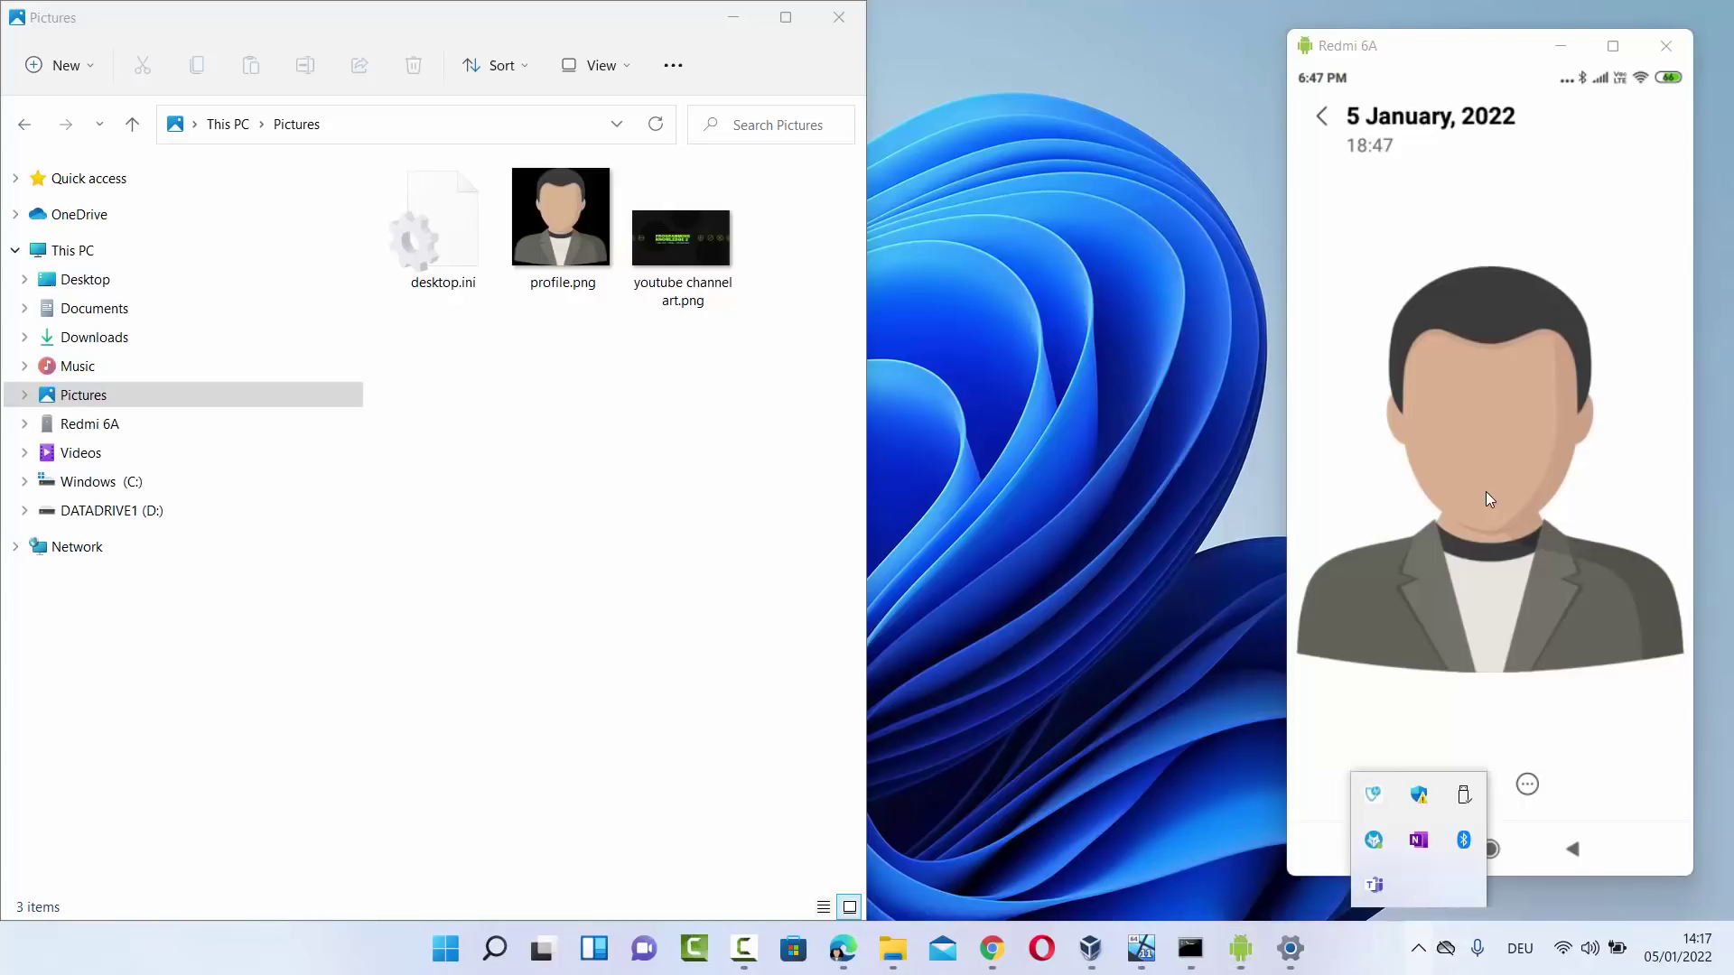
key("Down")
key("Right")
key("Right")
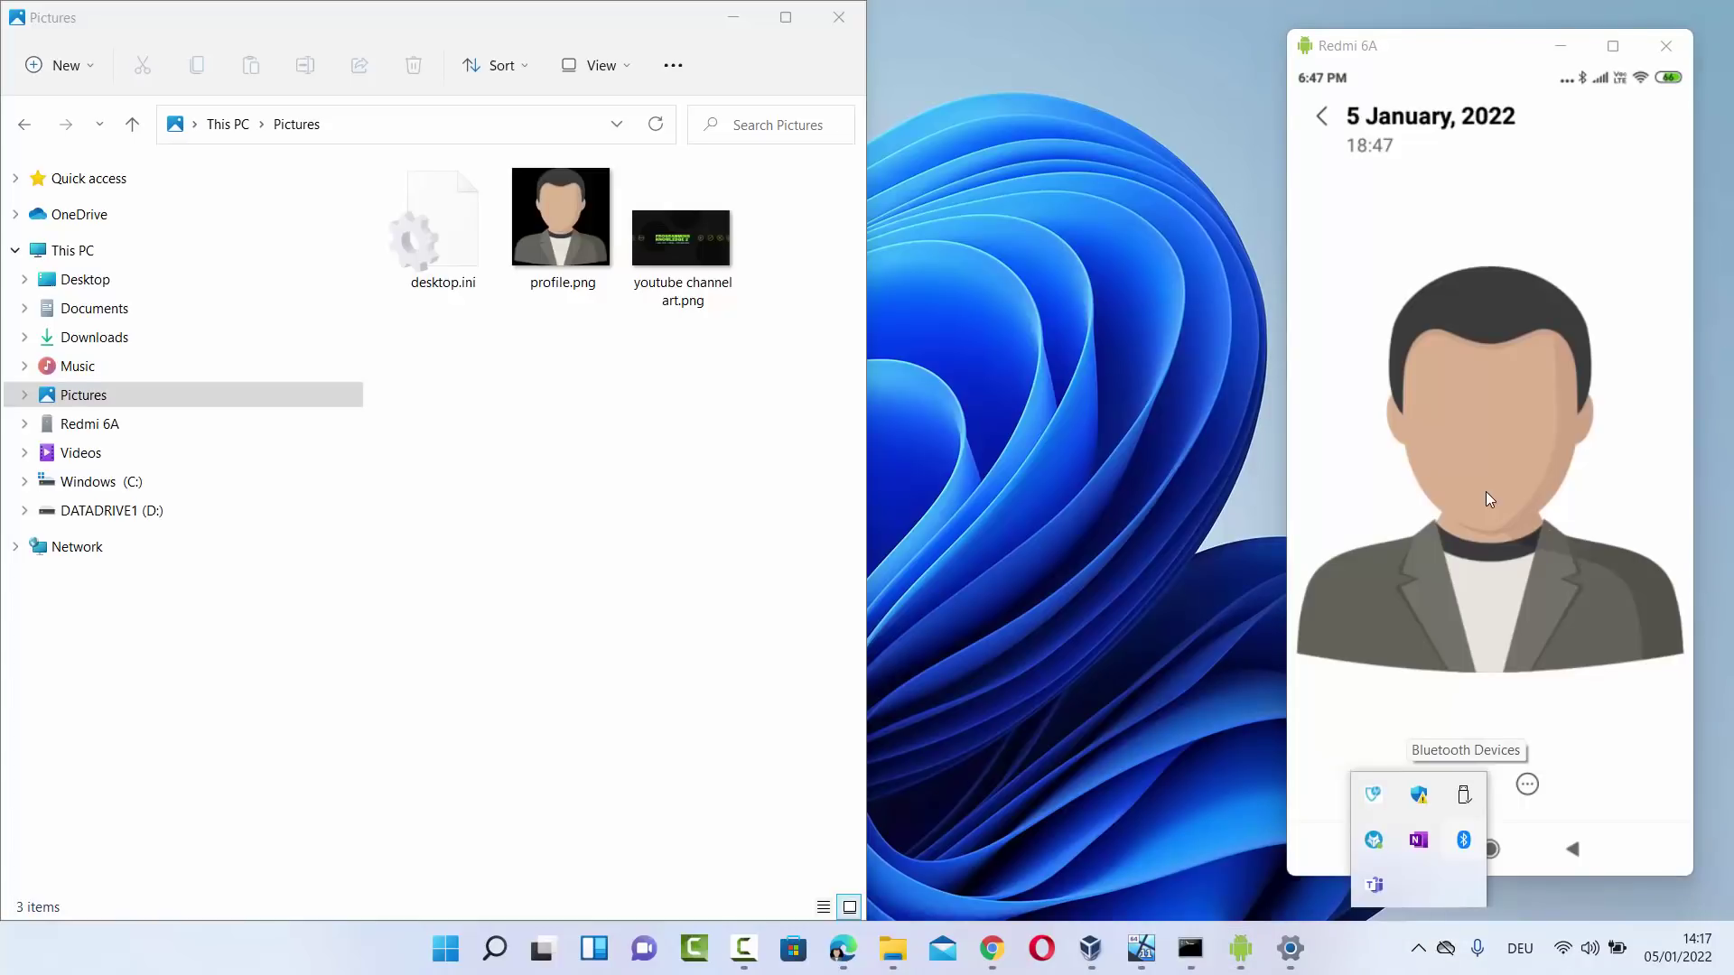
key("shift+F10")
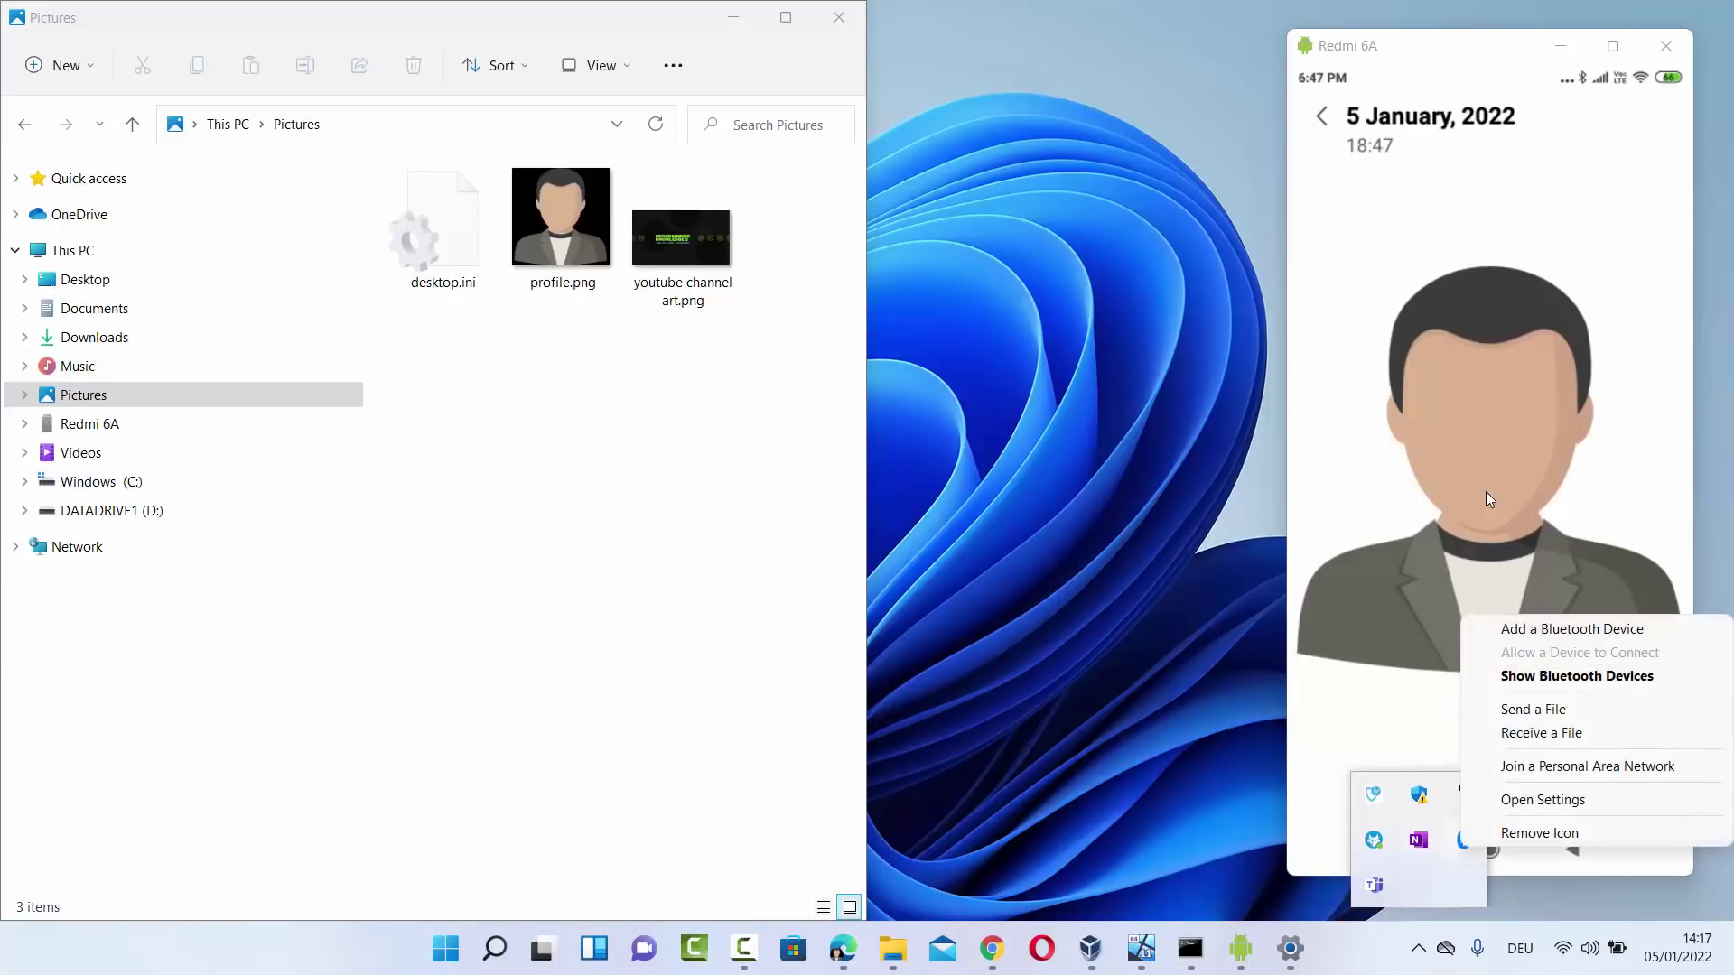
key("Up")
key("Up")
key("Up")
key("Up")
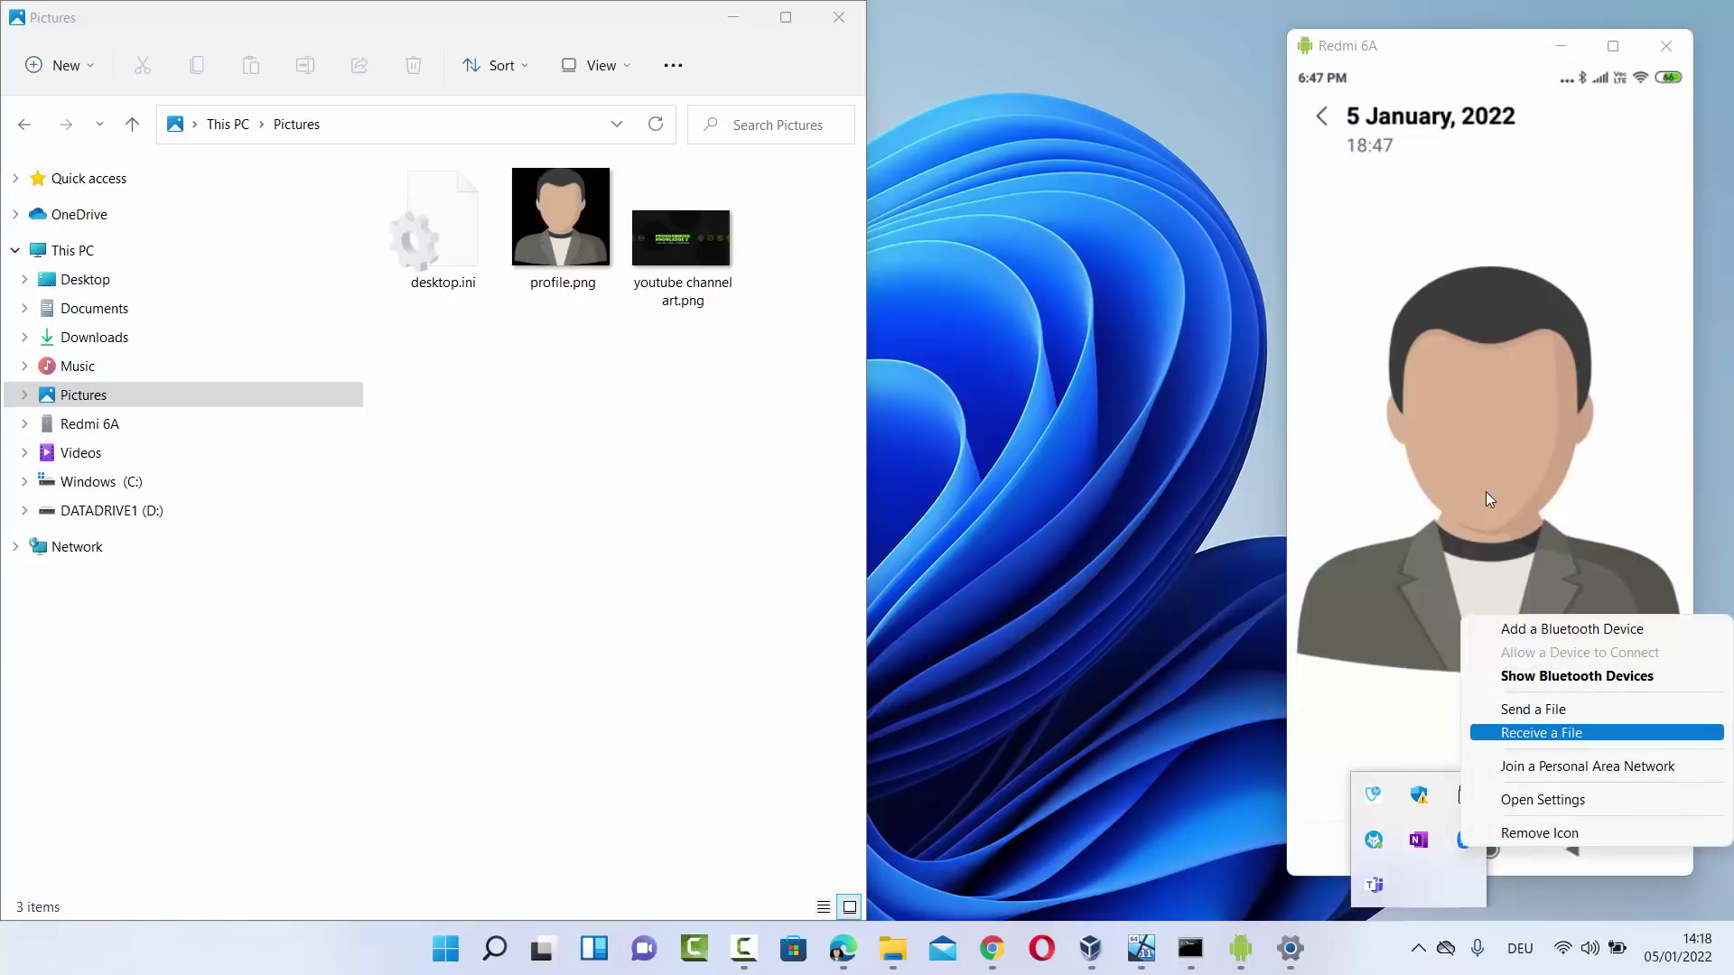
key("Return")
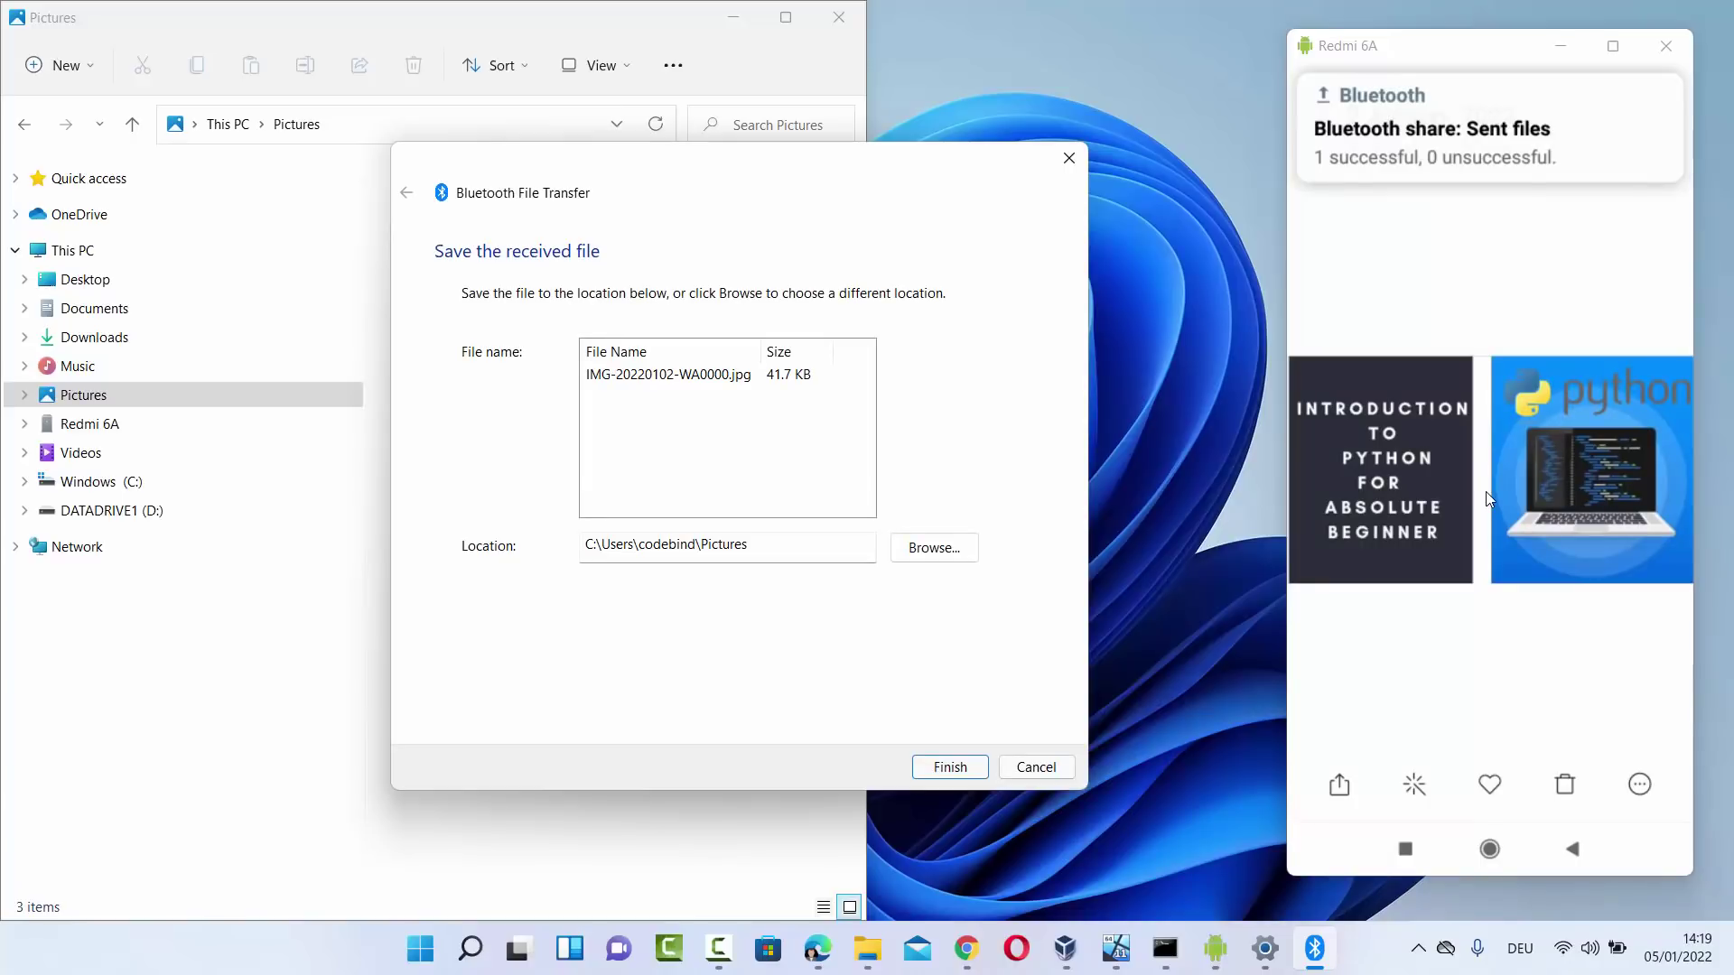
left_click_drag(641, 167, 1050, 177)
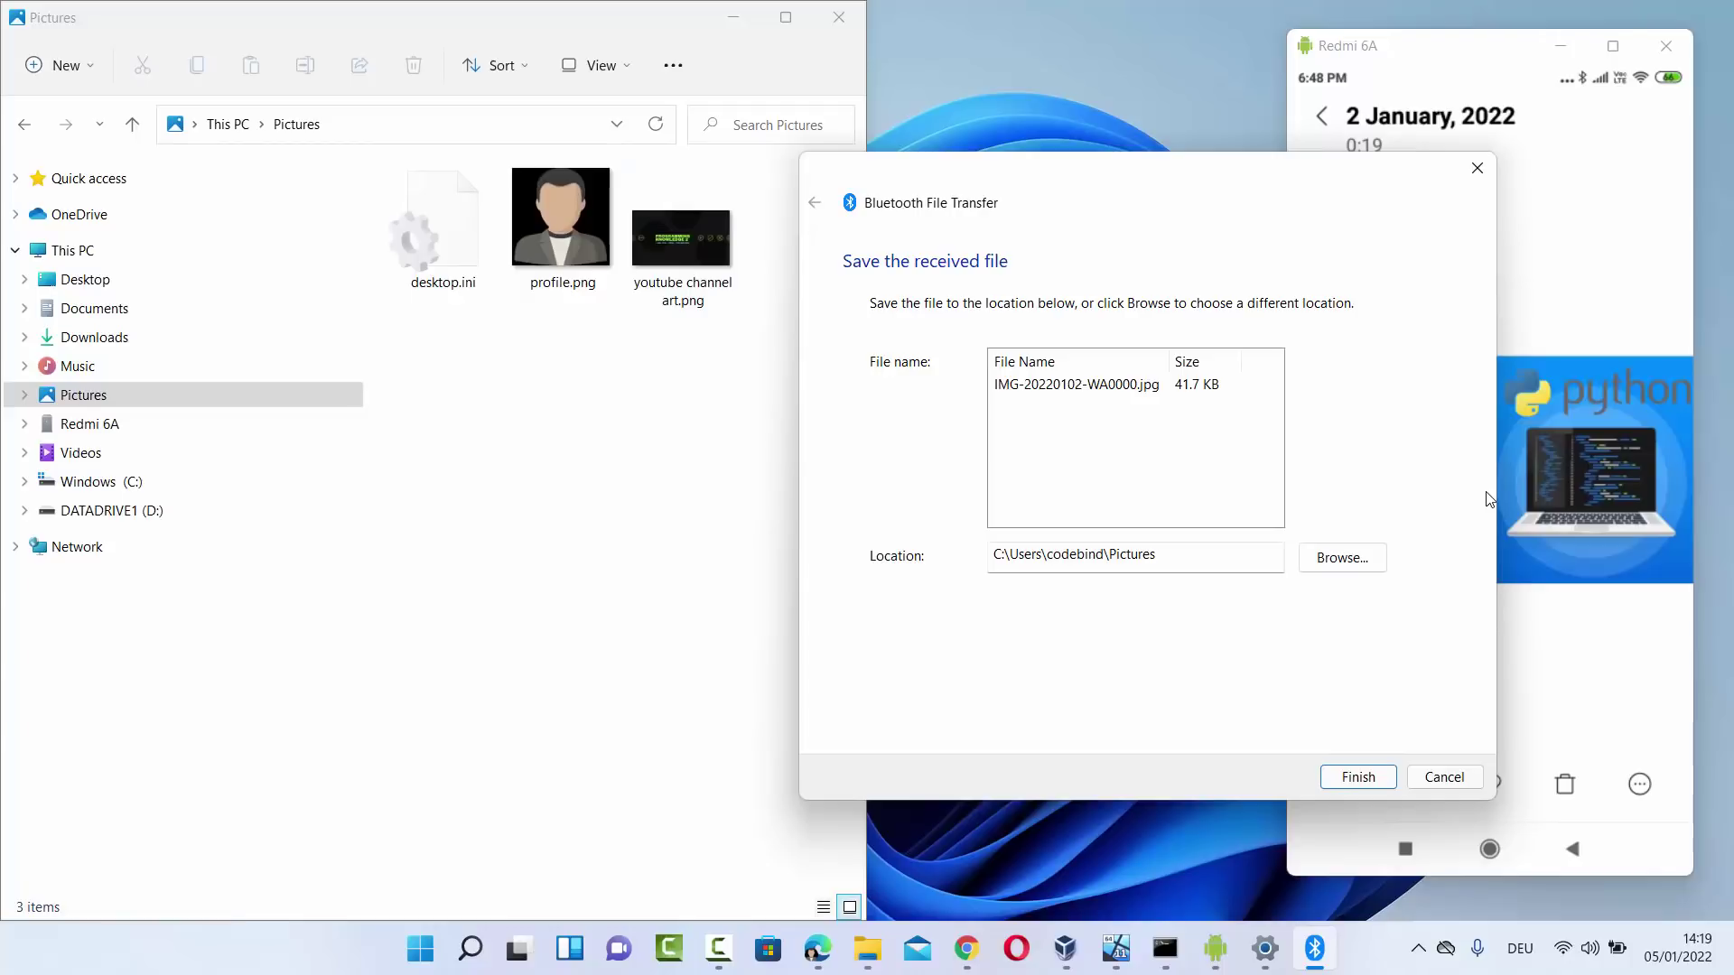
left_click(1488, 499)
key("shift+Home")
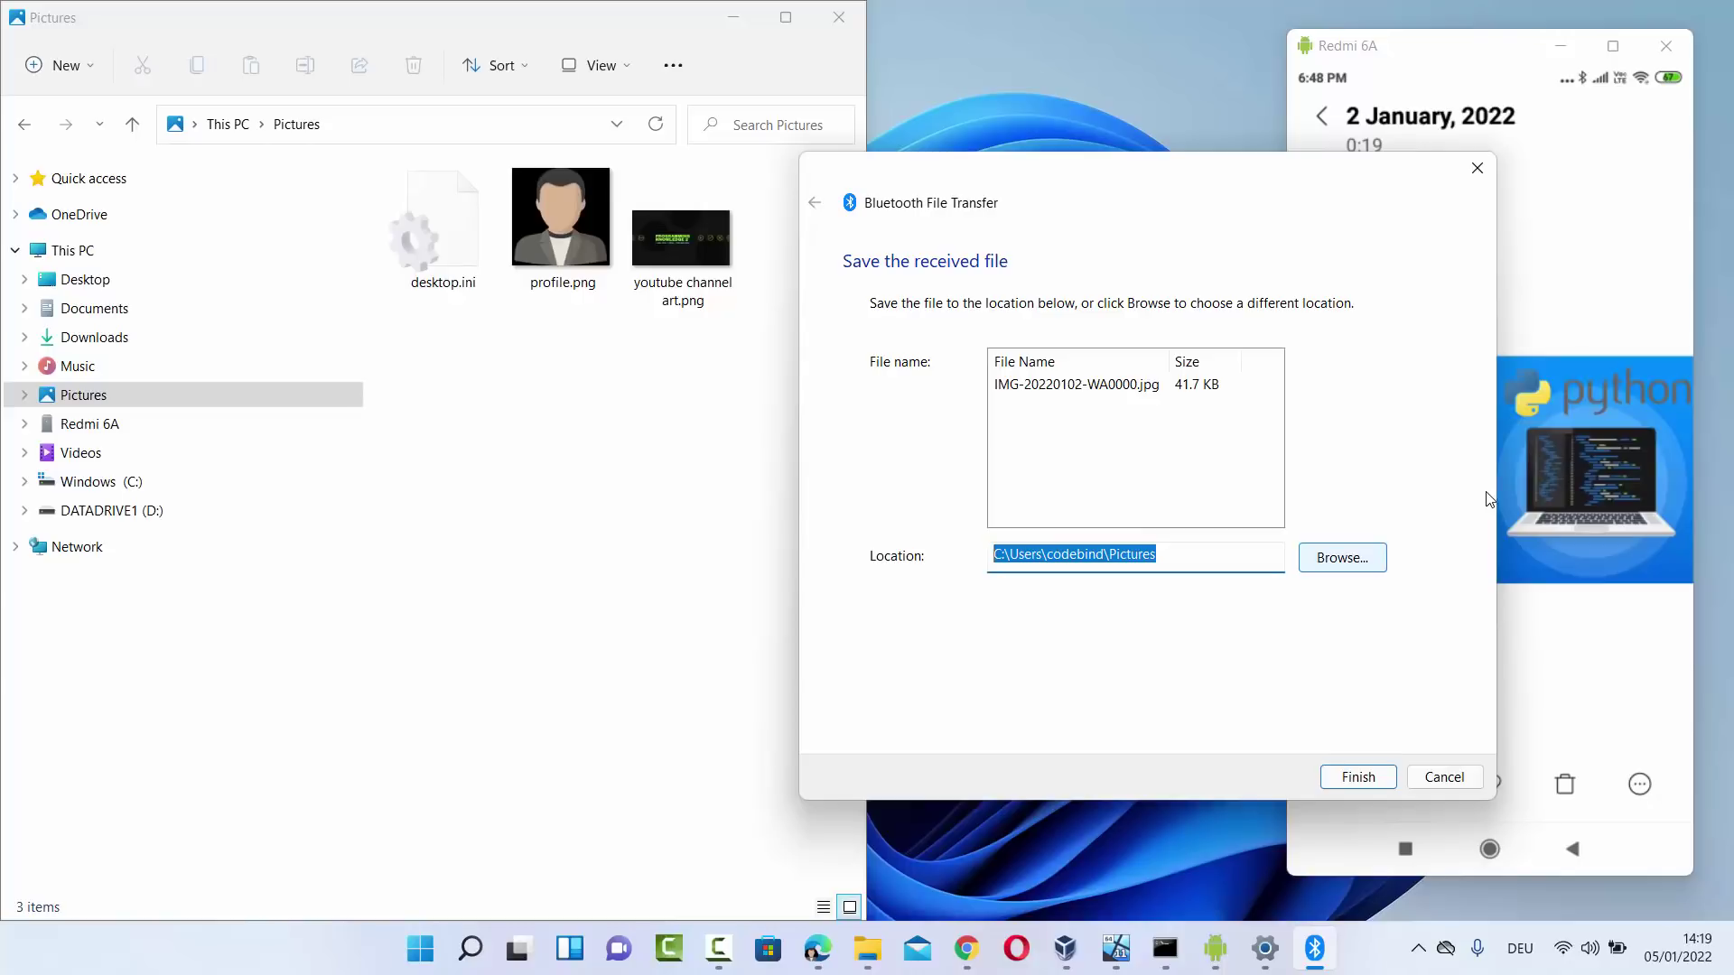
key("Tab")
key("Return")
key("Escape")
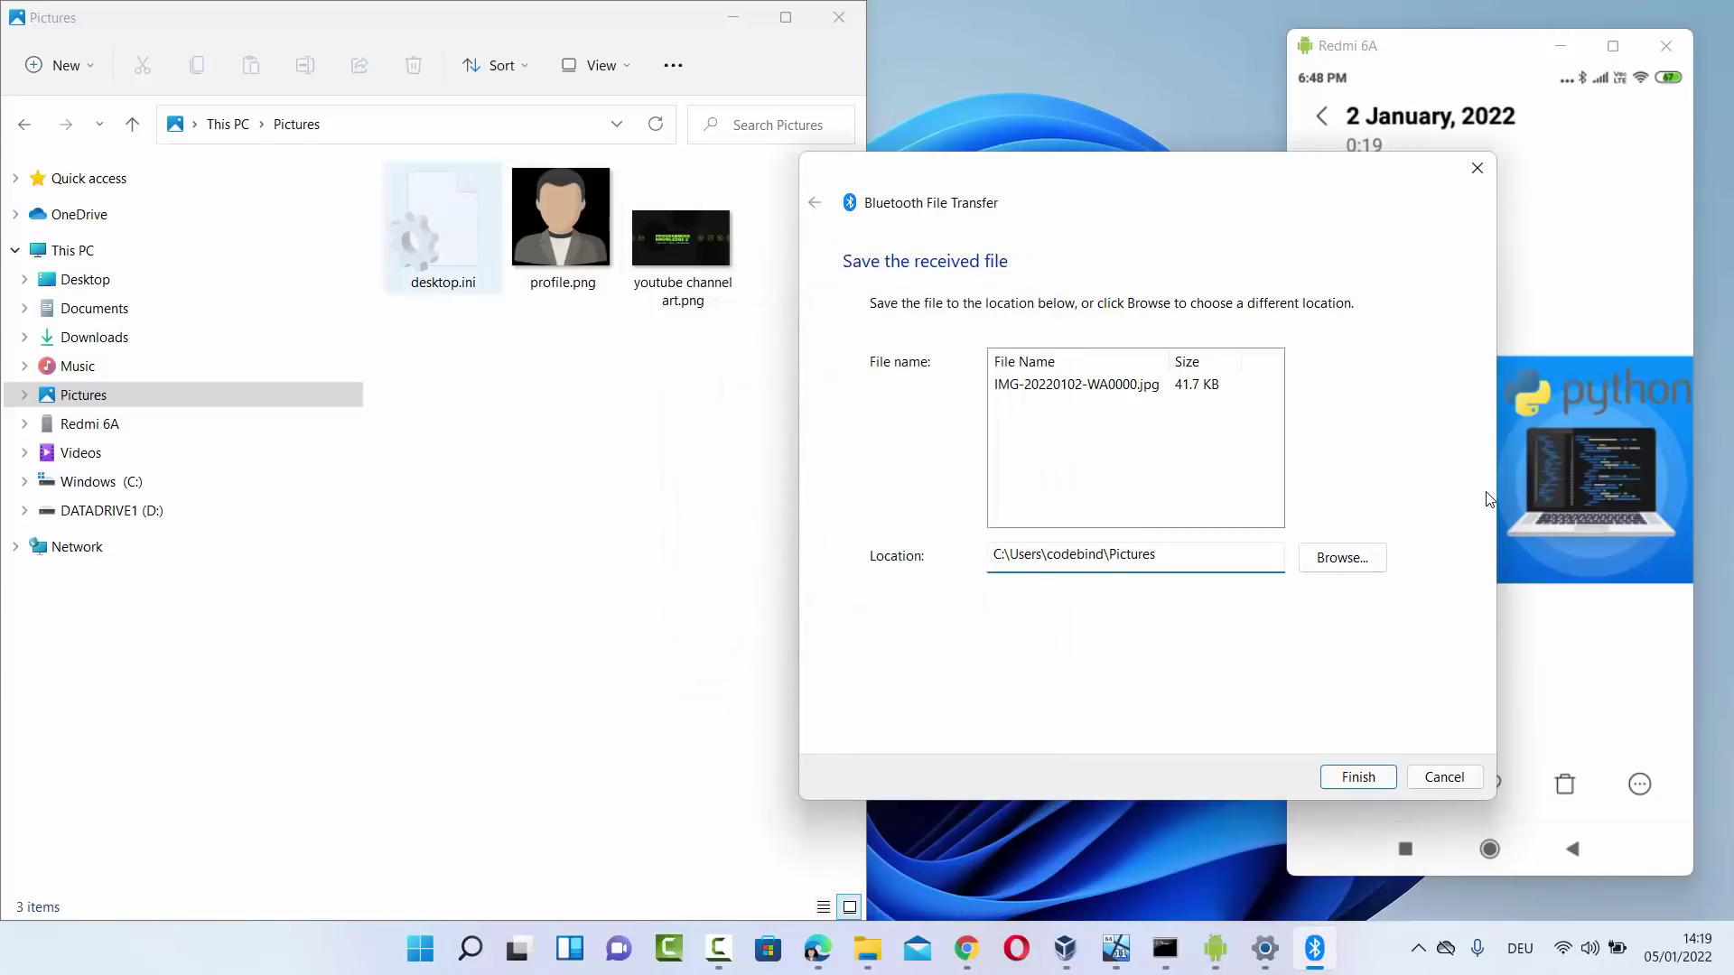
Save the received IMG-20220102-WA0000.jpg in the Pictures folder and switch to File Explorer.
key("Return")
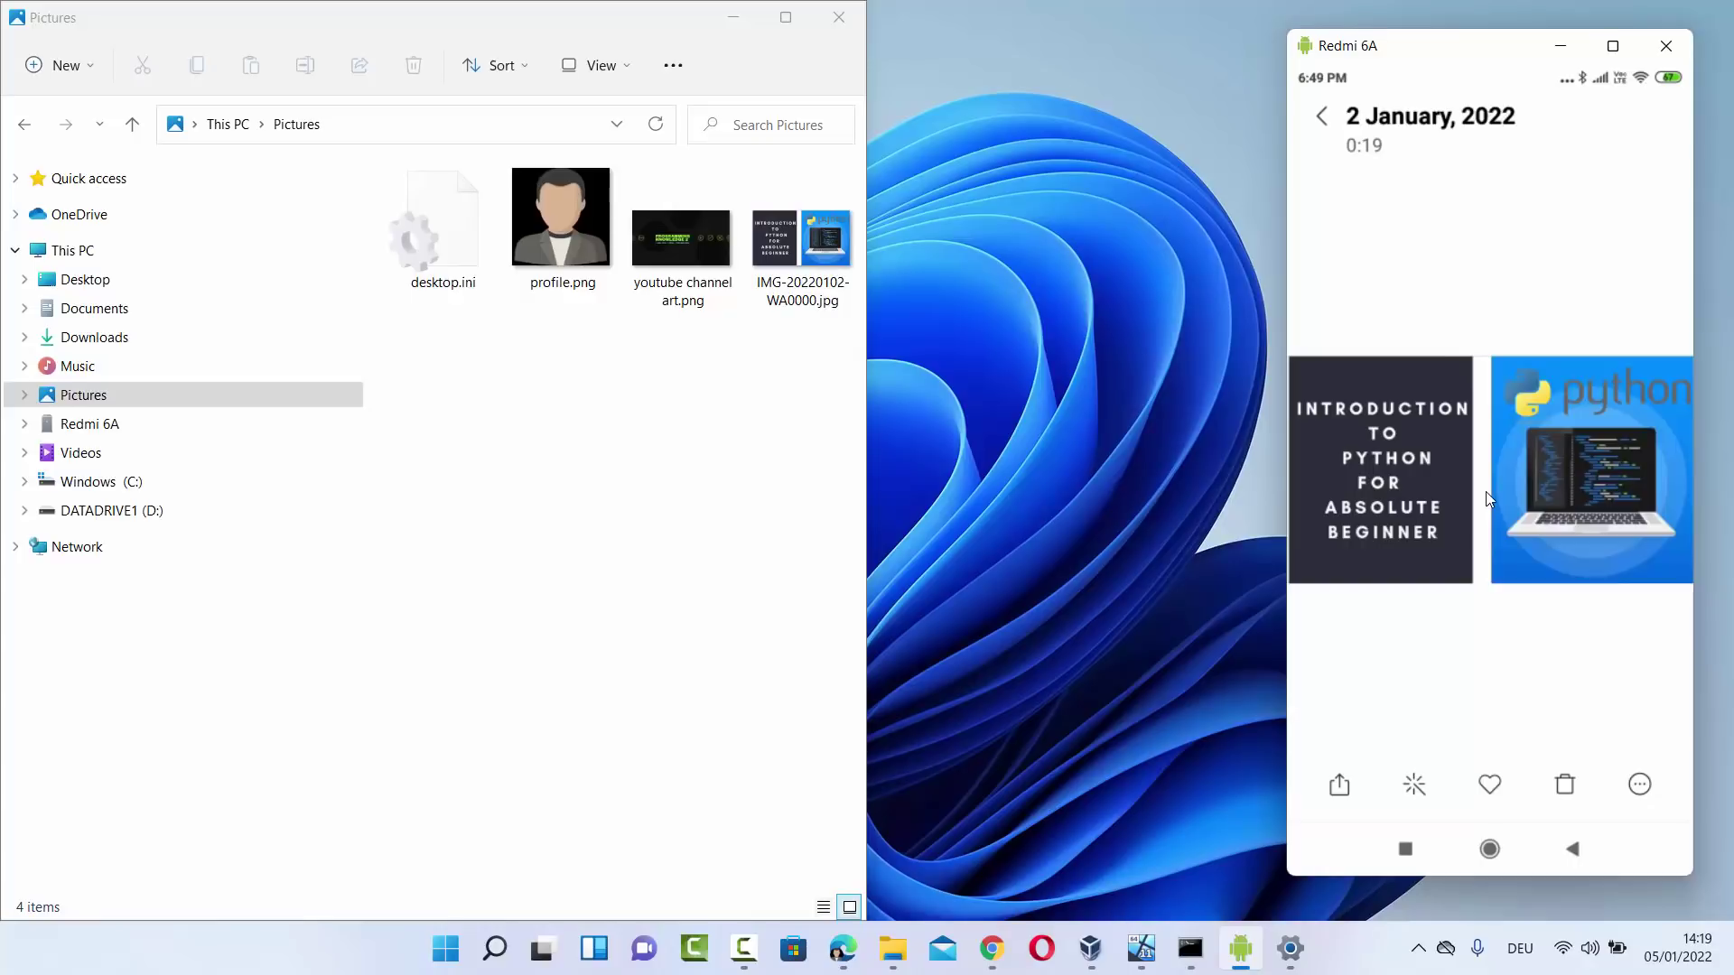
key("alt+Tab")
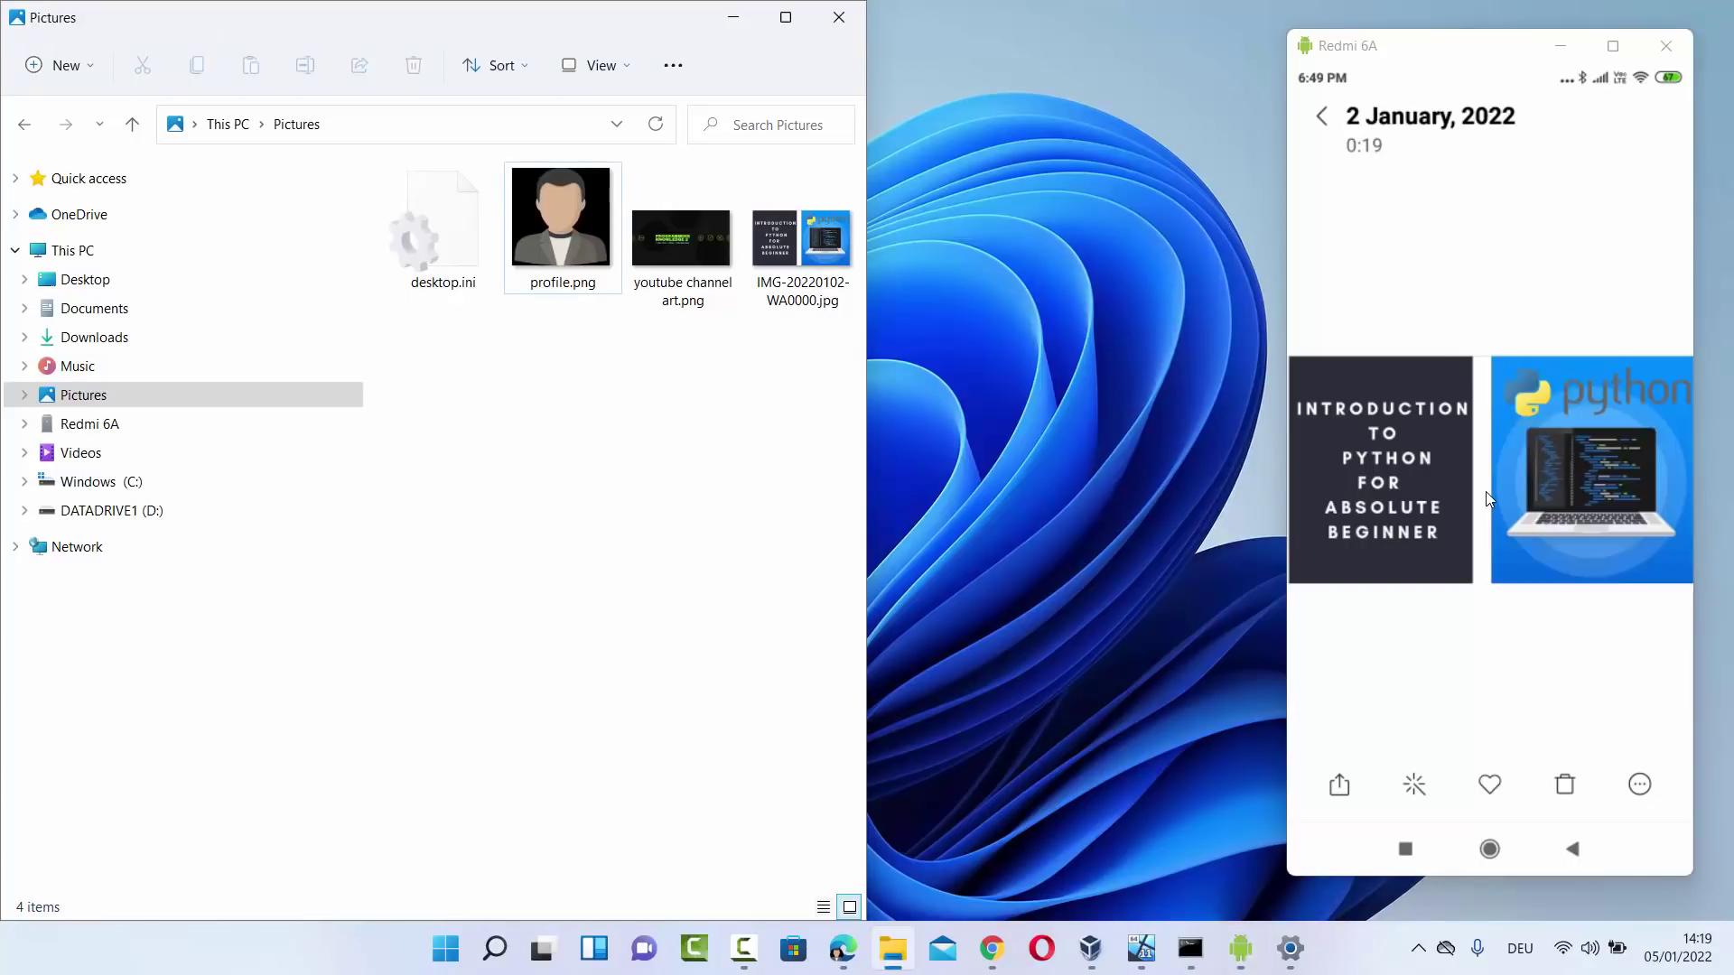